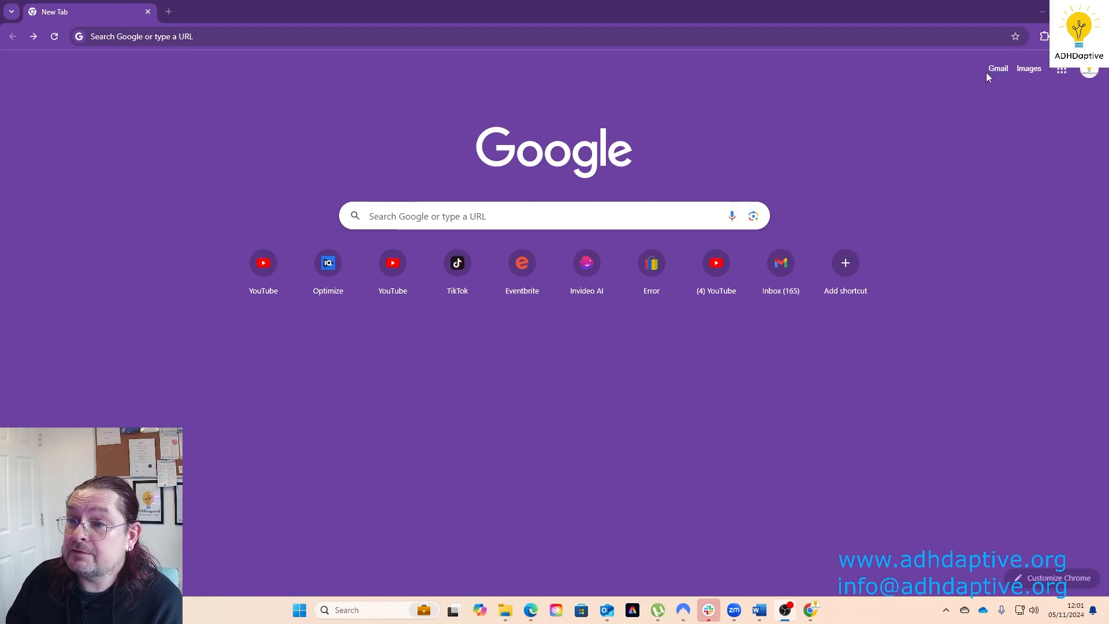
- Open Google Calendar from the Google apps grid on Chrome's New Tab page
click(1067, 72)
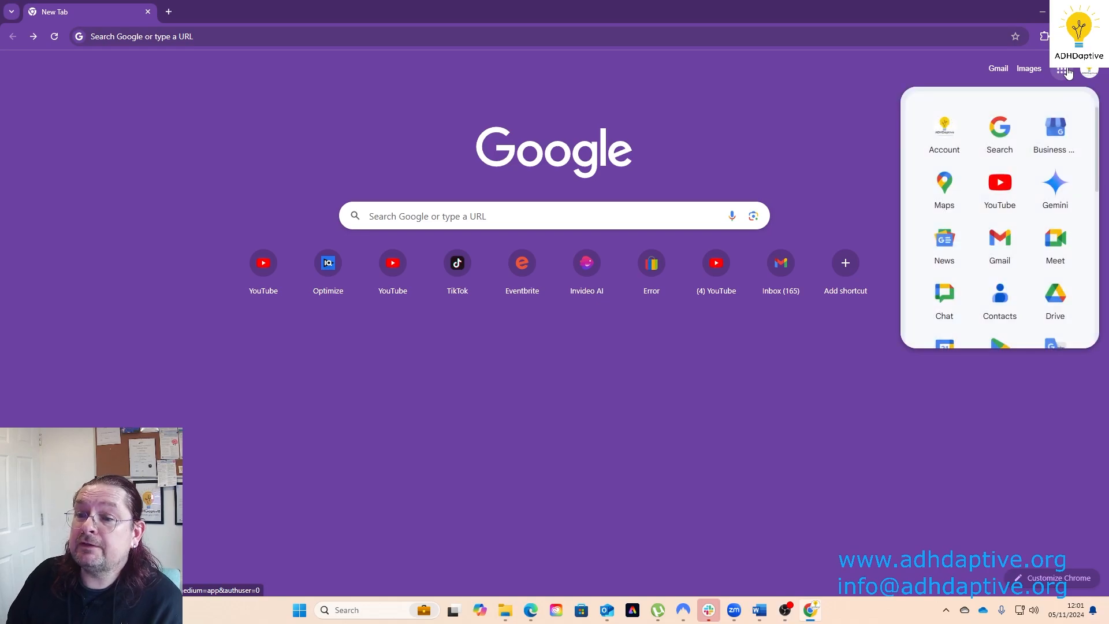
scroll(970, 274, down, 3)
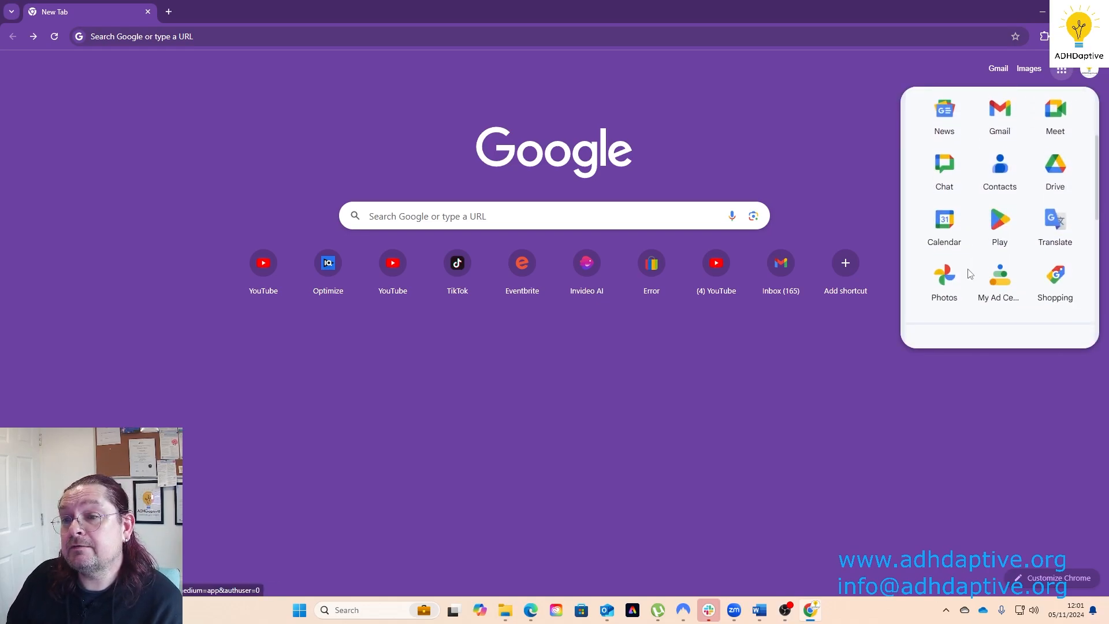
scroll(970, 274, down, 2)
click(945, 181)
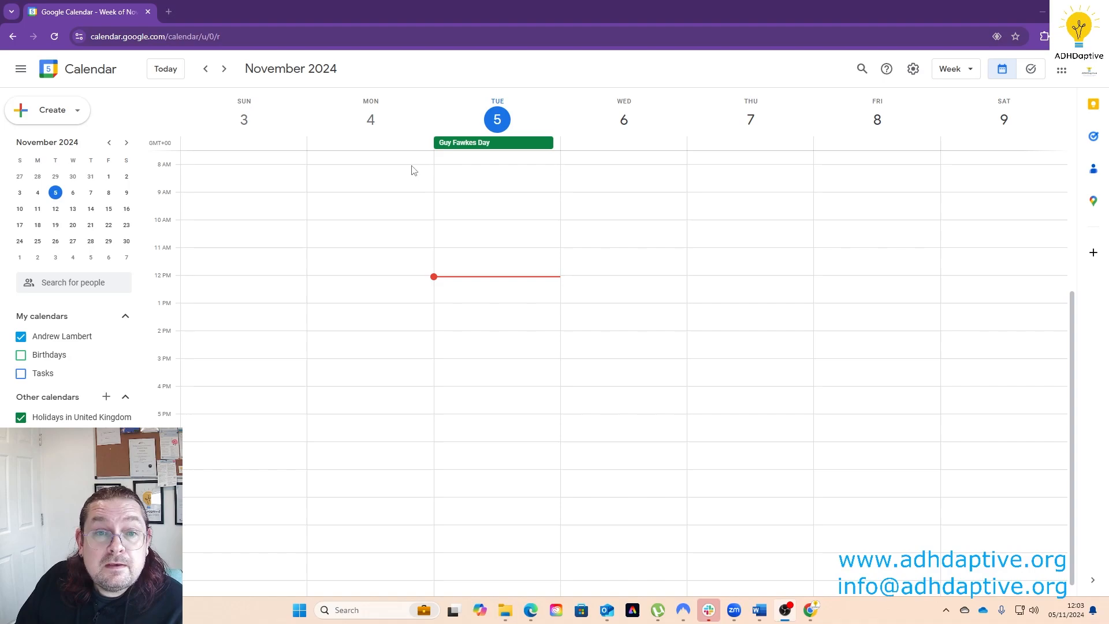
- Start a new event on Tuesday 5 November titled as a coffee meeting with a contact
click(65, 123)
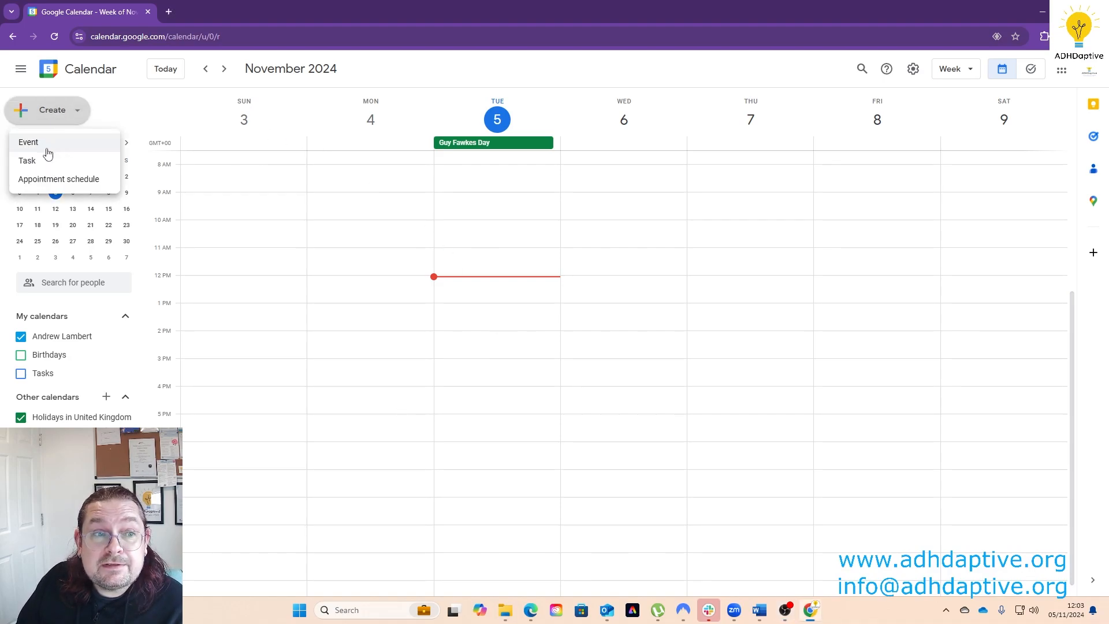
click(49, 145)
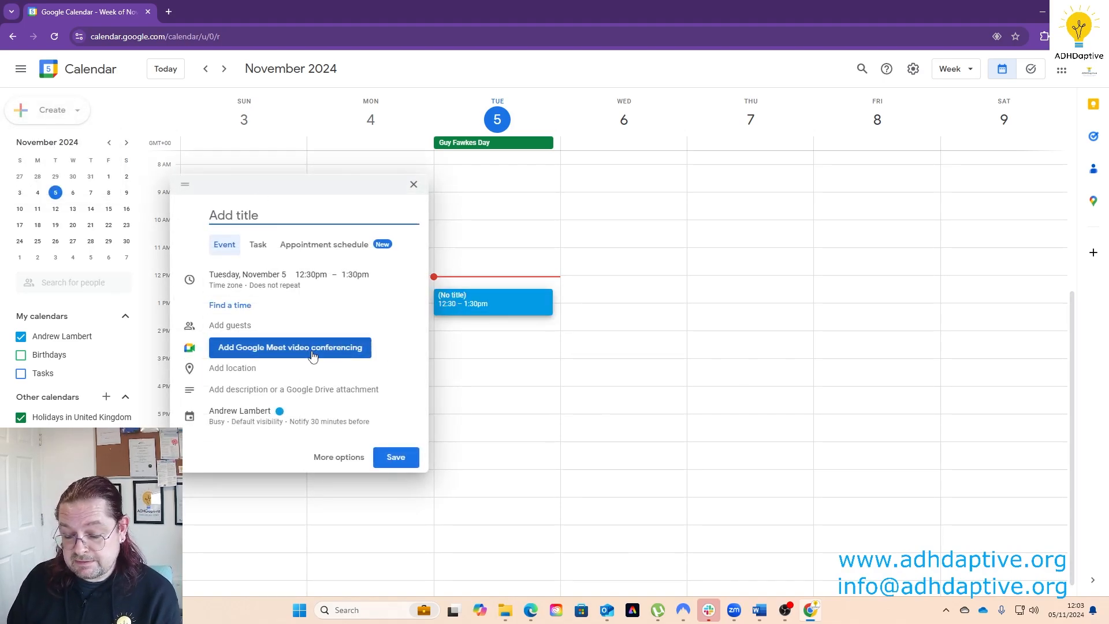
text(M)
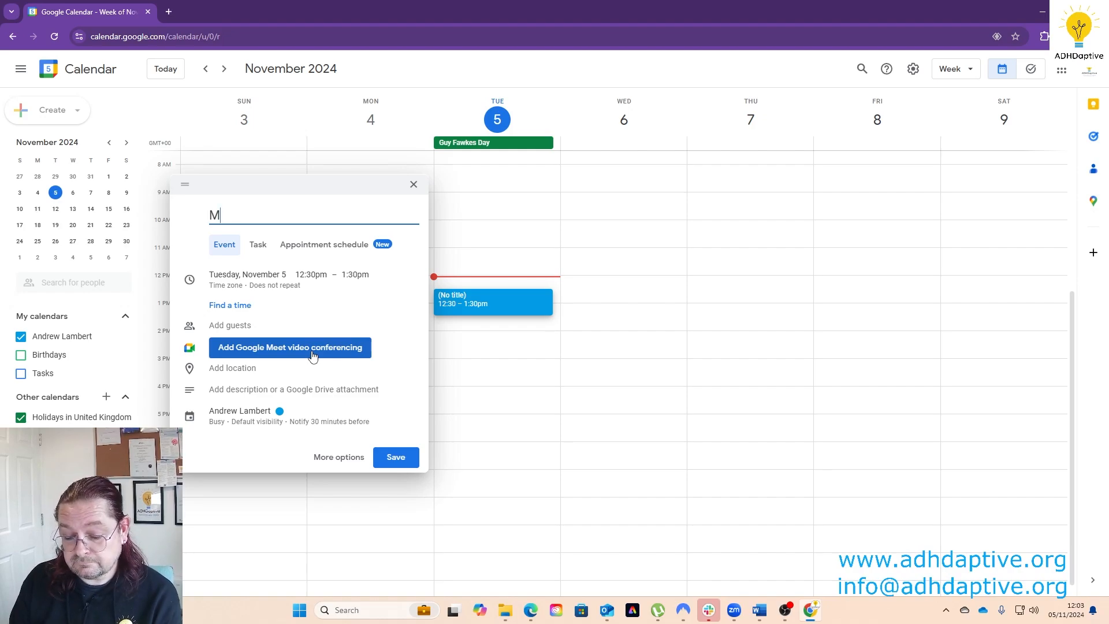
text(eet Brai)
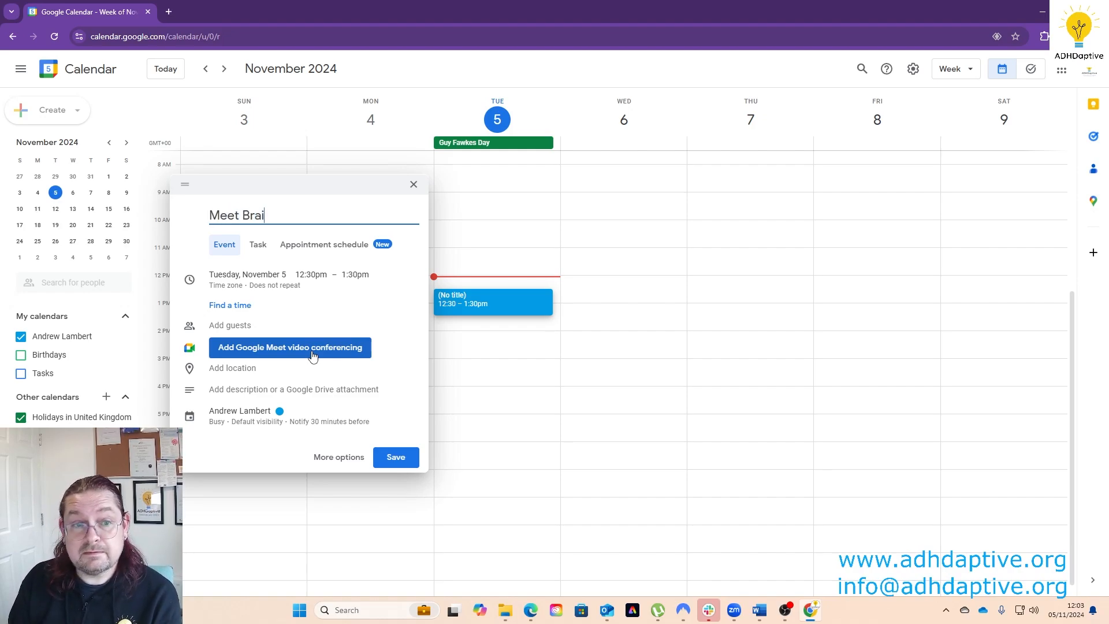
text(n for Cofee)
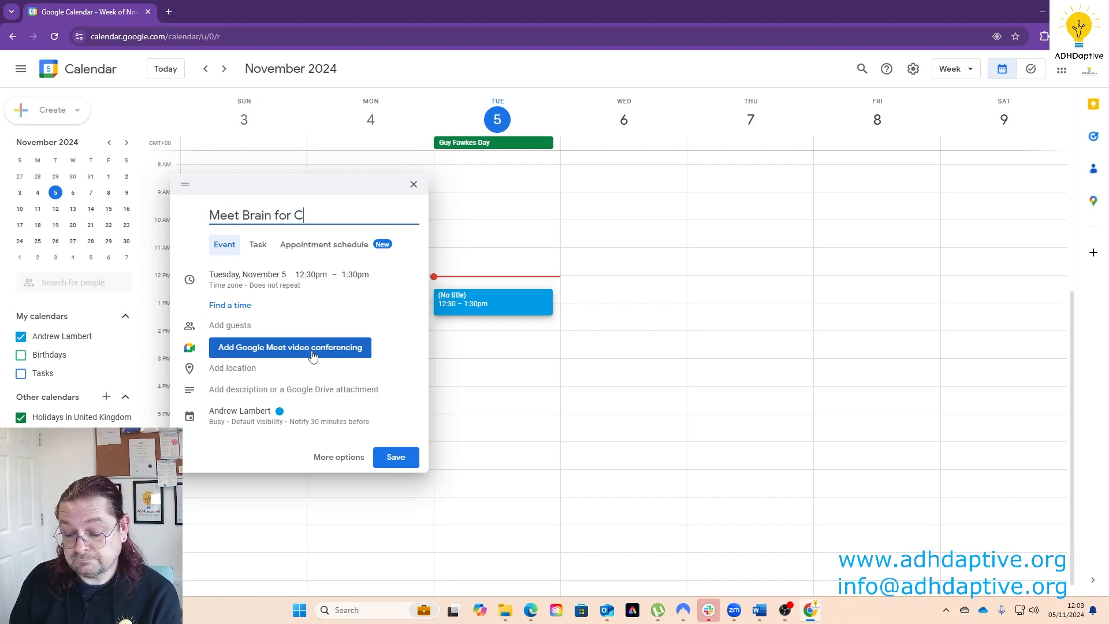
key(BackSpace)
key(BackSpace)
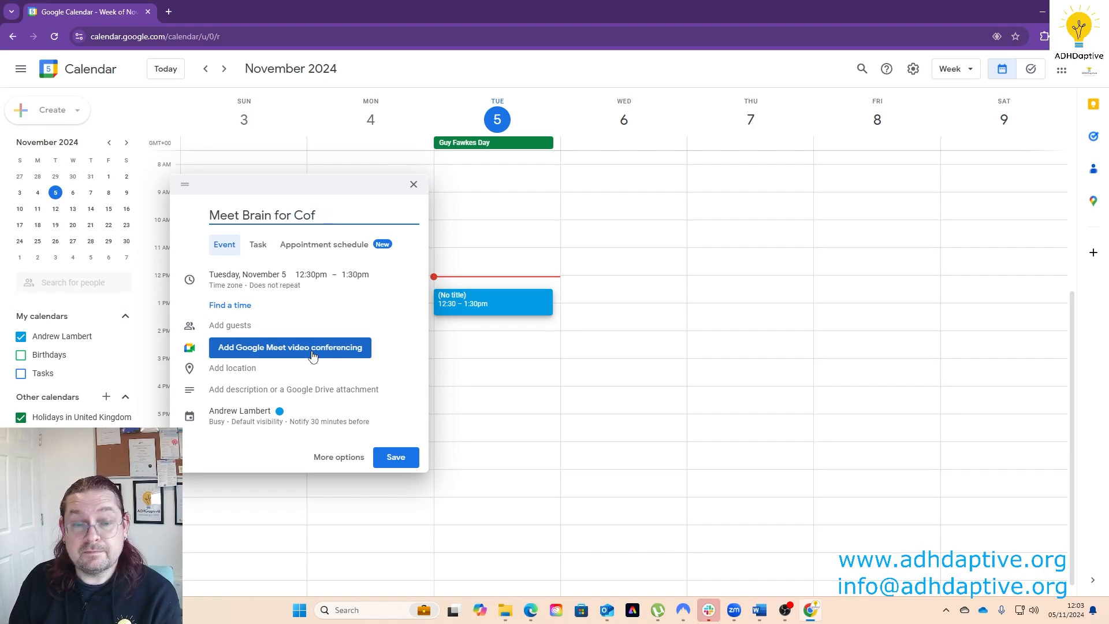
text(fee)
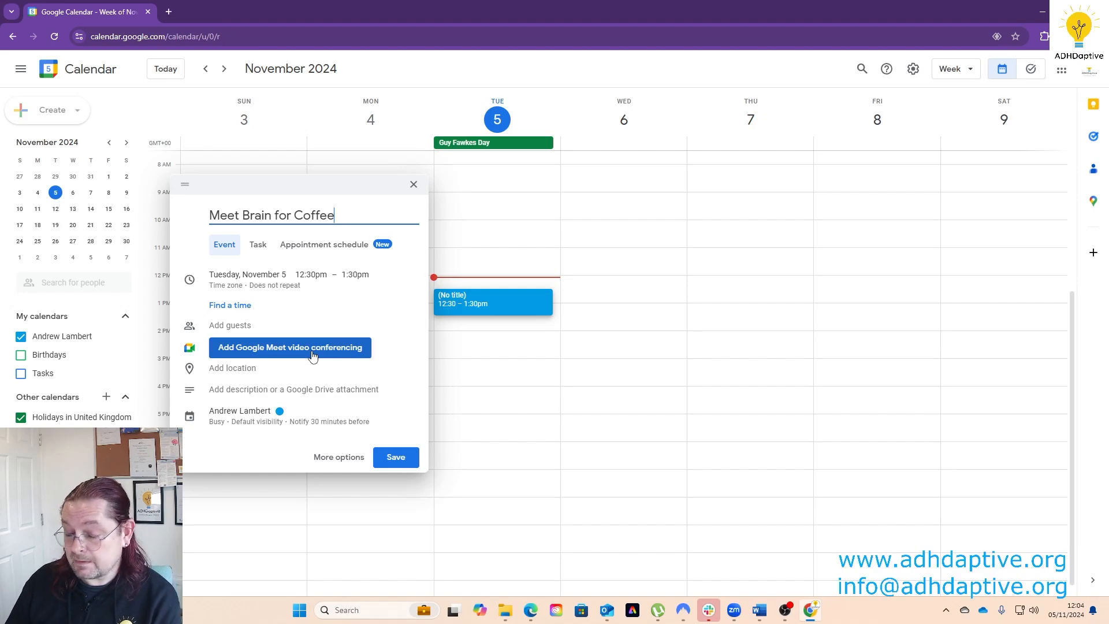
- Move the coffee event to Friday 8 November, 12:00pm–1:00pm
click(230, 278)
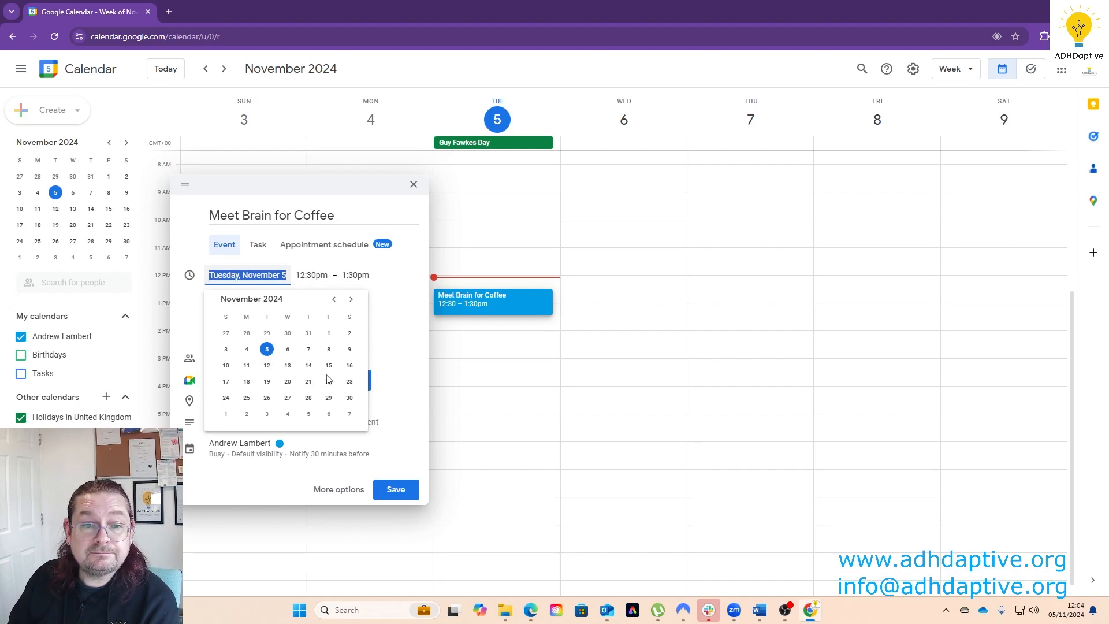
click(329, 349)
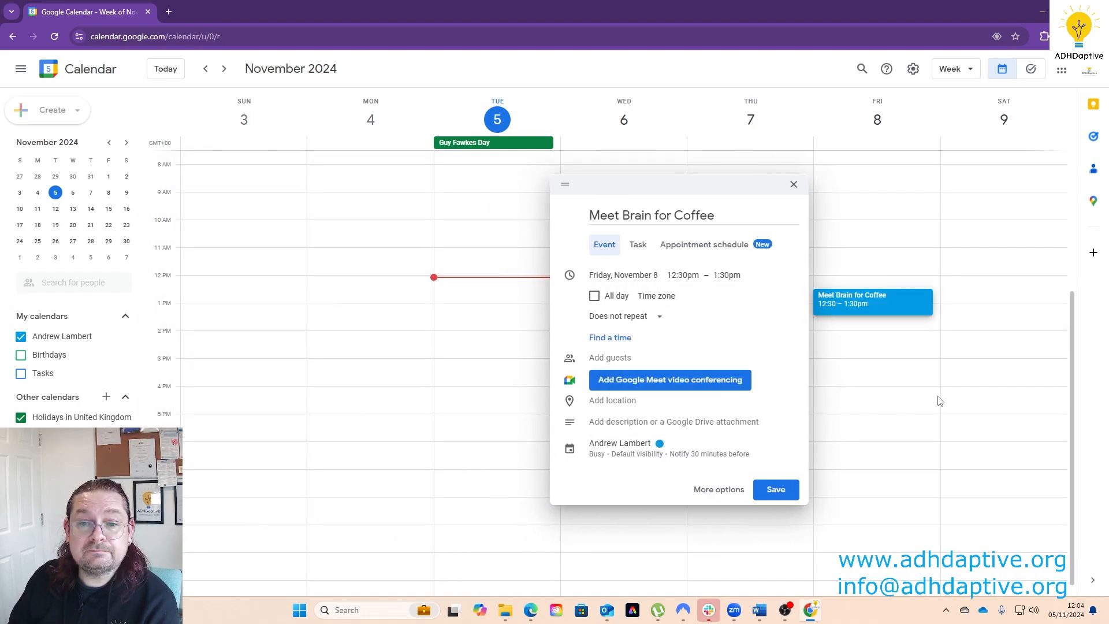
click(683, 275)
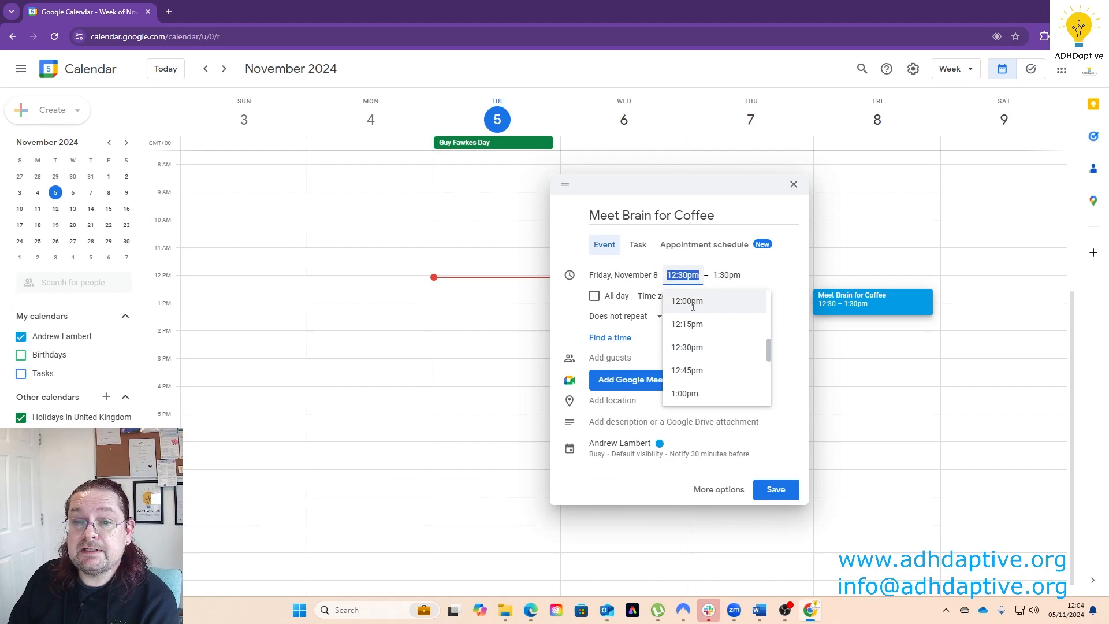
click(694, 301)
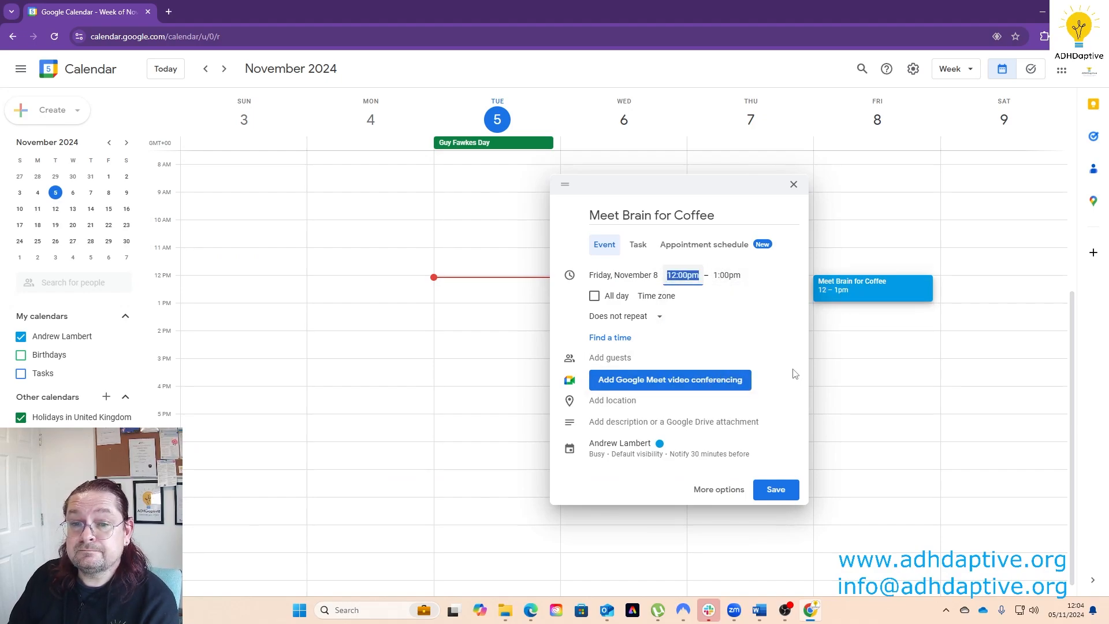
- Invite the suggested contact as a guest to the coffee event
click(615, 361)
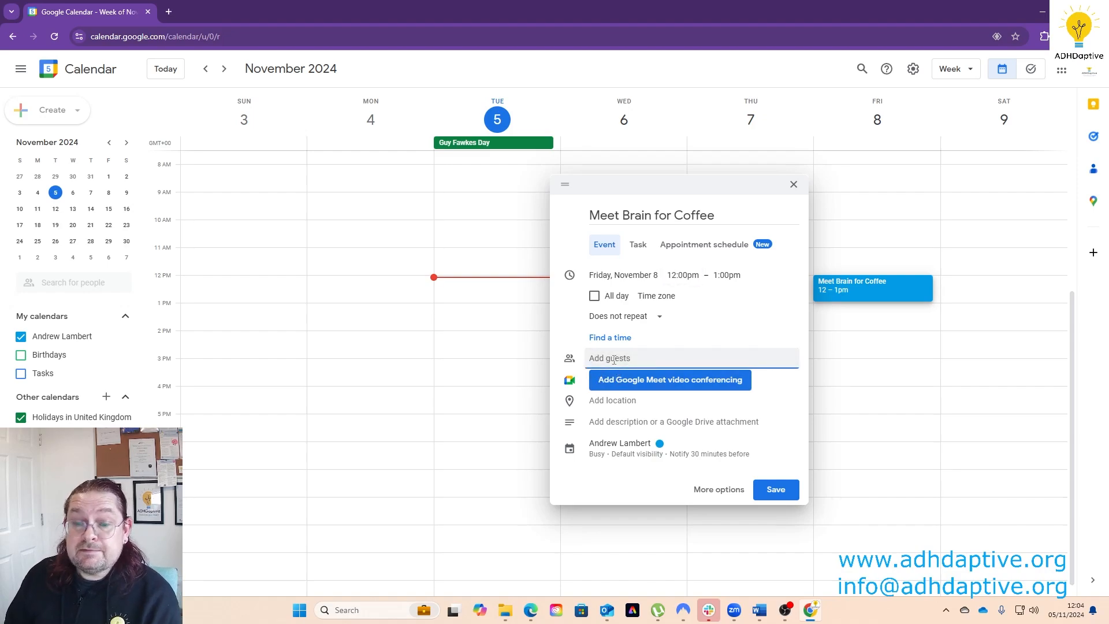
text(holo)
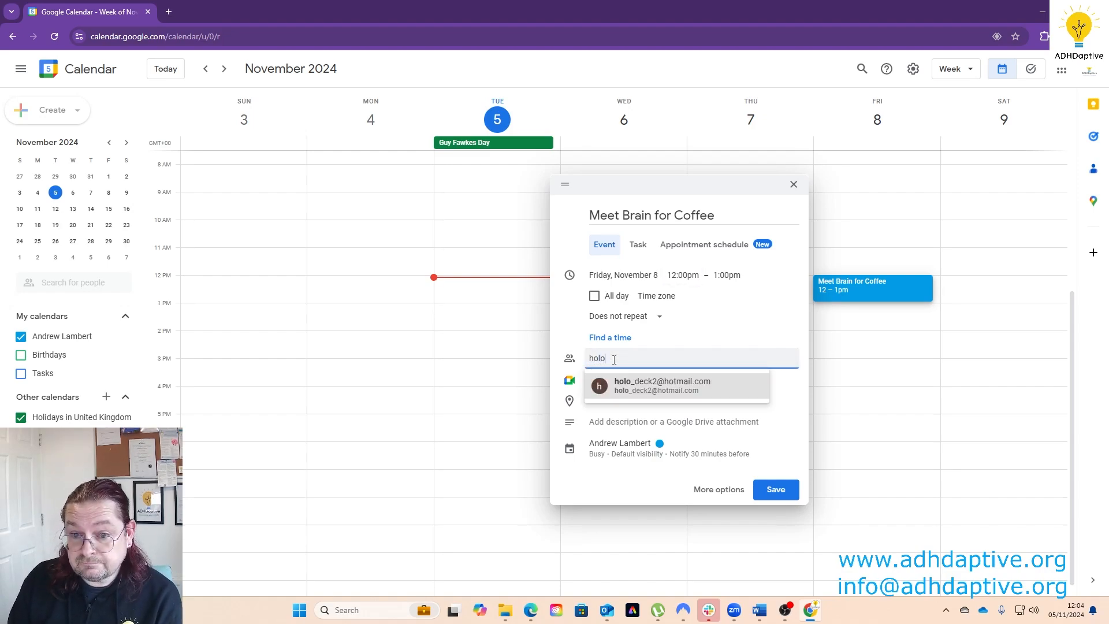
click(637, 383)
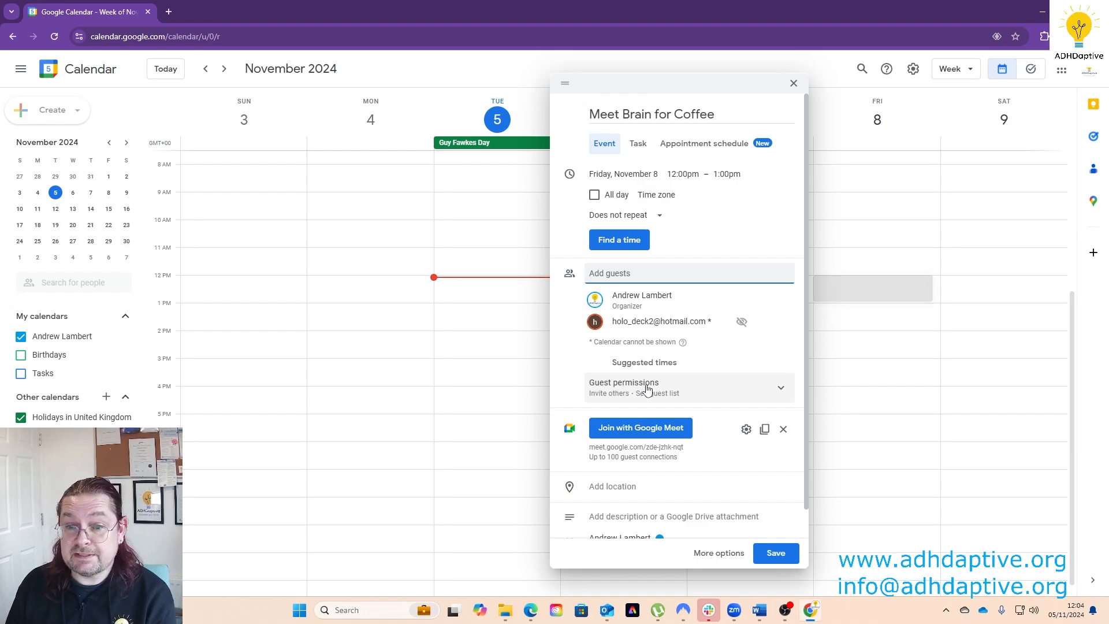
- Set the location to Costa Coffee, 22-24 Bridge St, Morpeth NE61 1NL
click(623, 494)
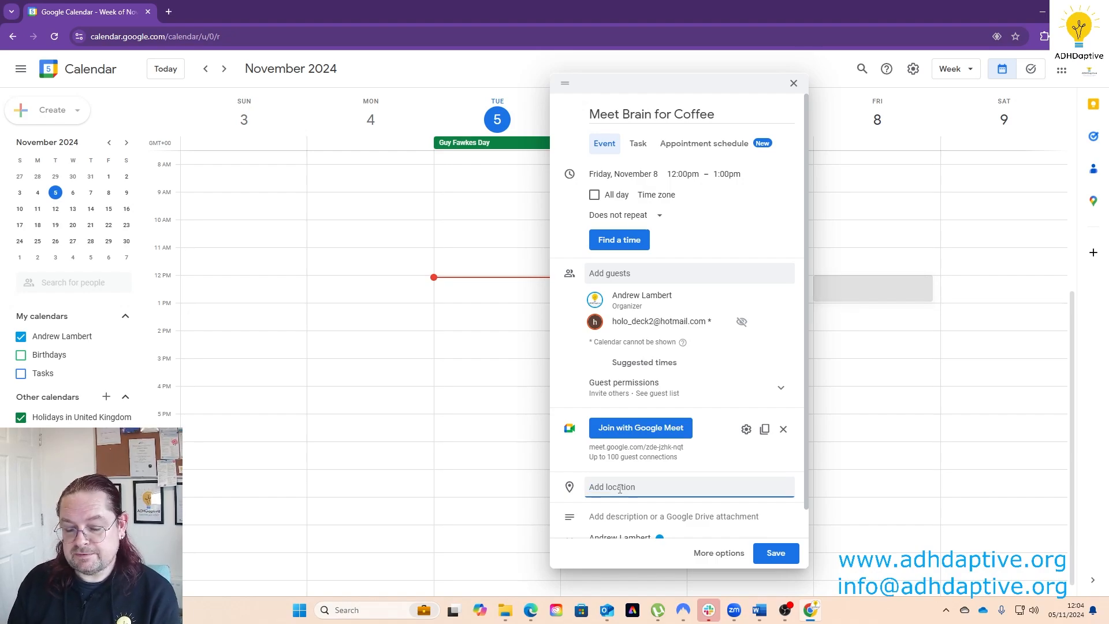
text(Cos)
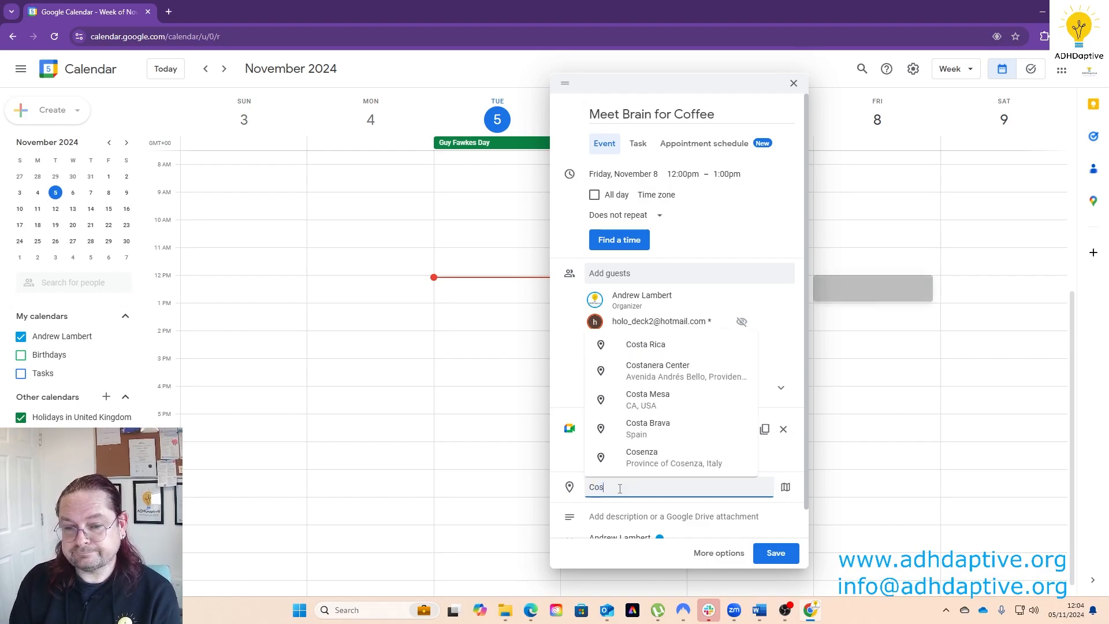
text(ta Cof)
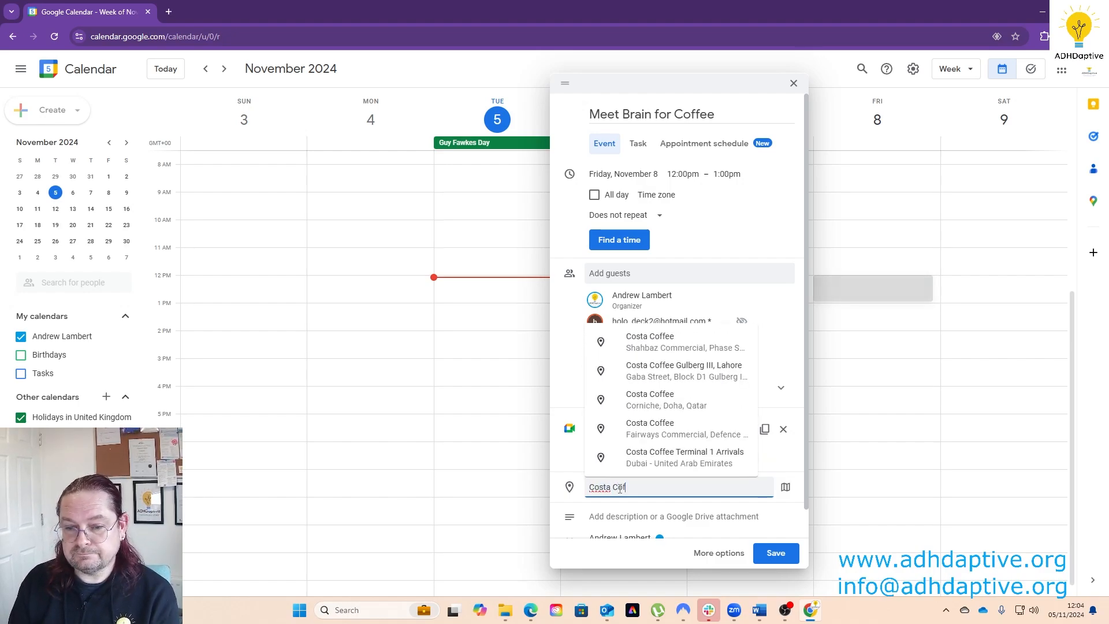
text(fee)
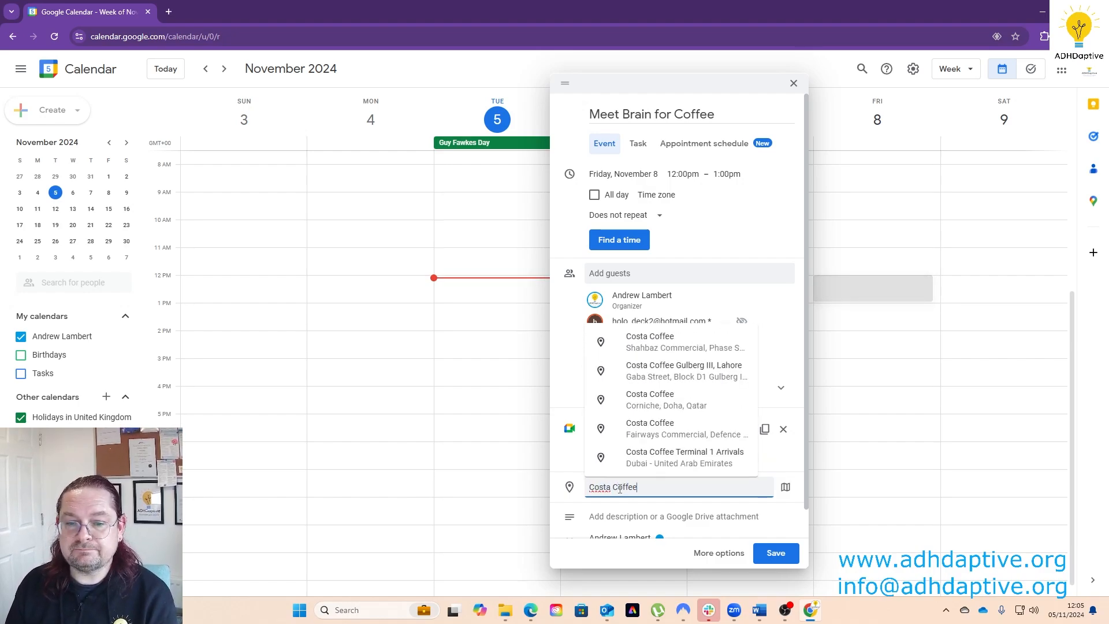
text( mor)
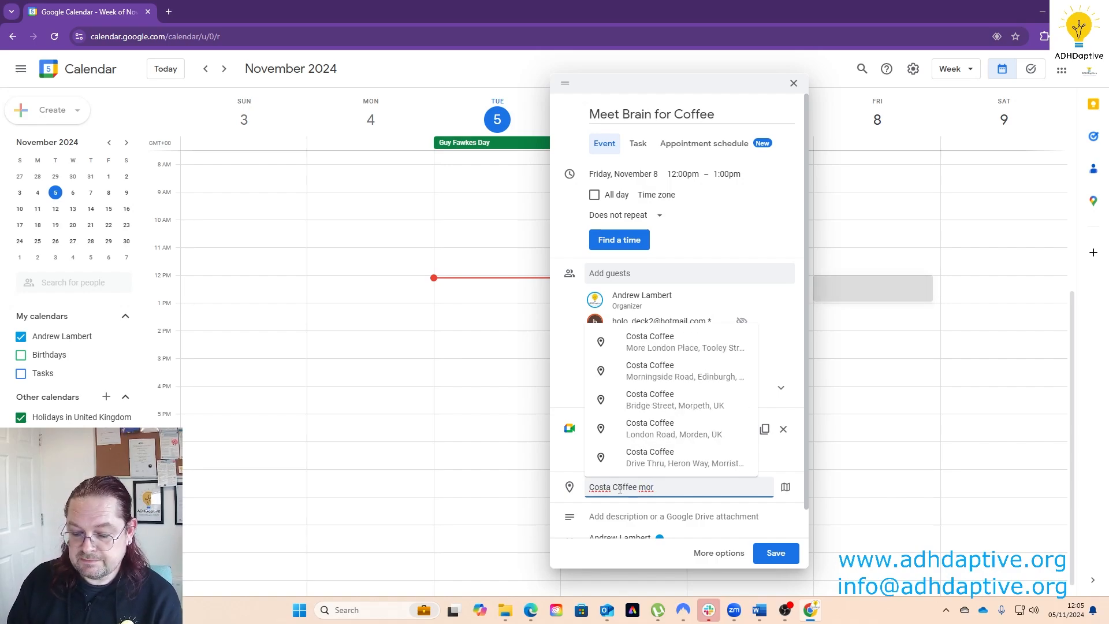
text(pth)
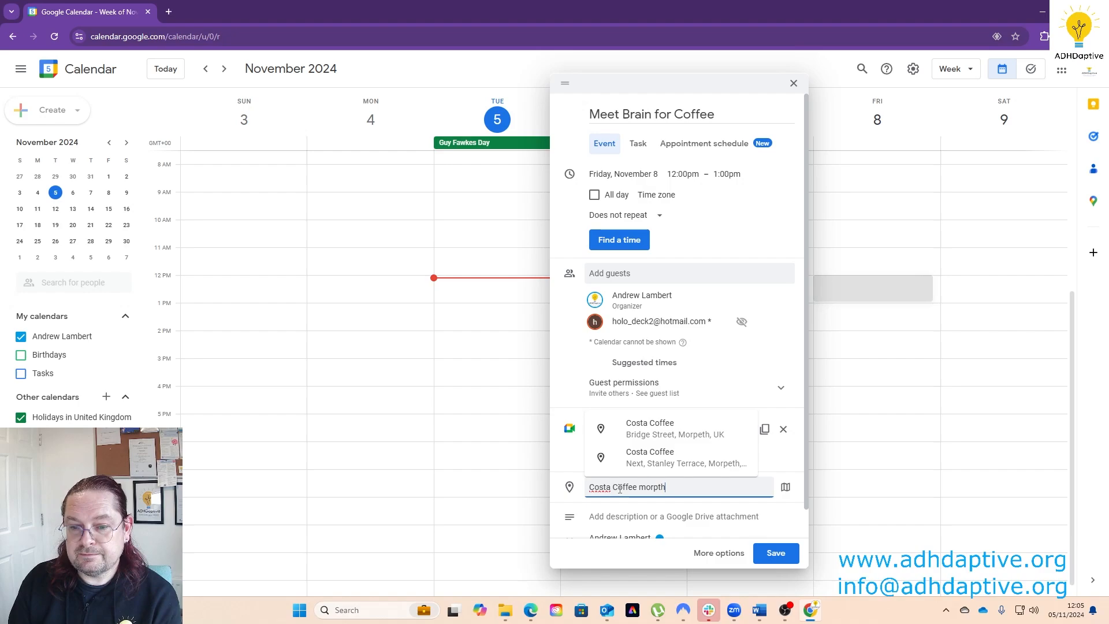
key(BackSpace)
key(BackSpace)
text(e)
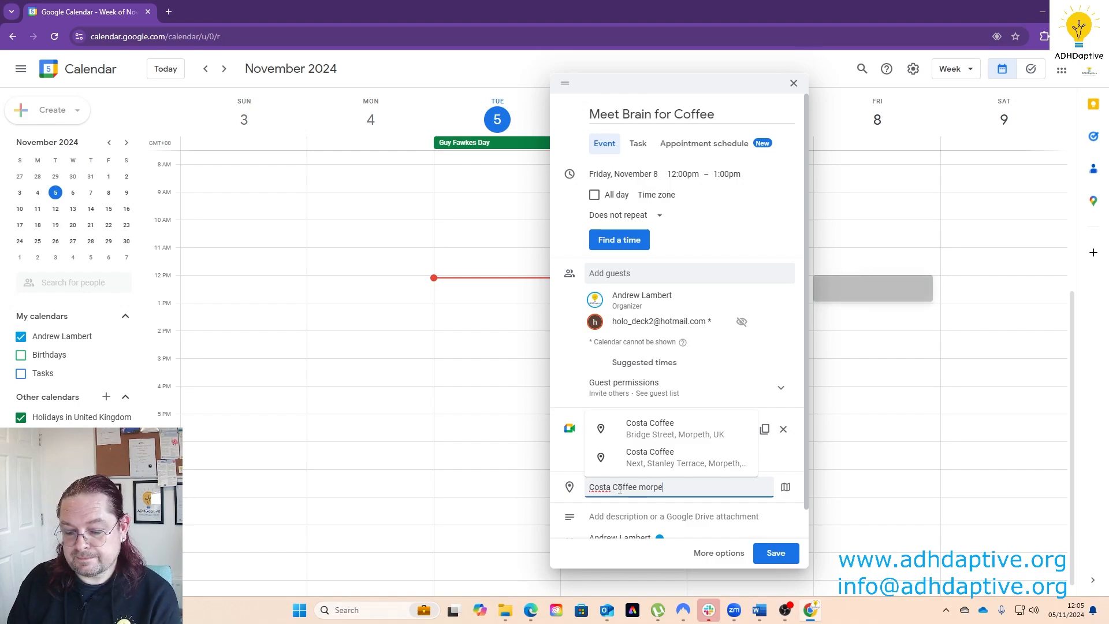
text(th NE61 1NL)
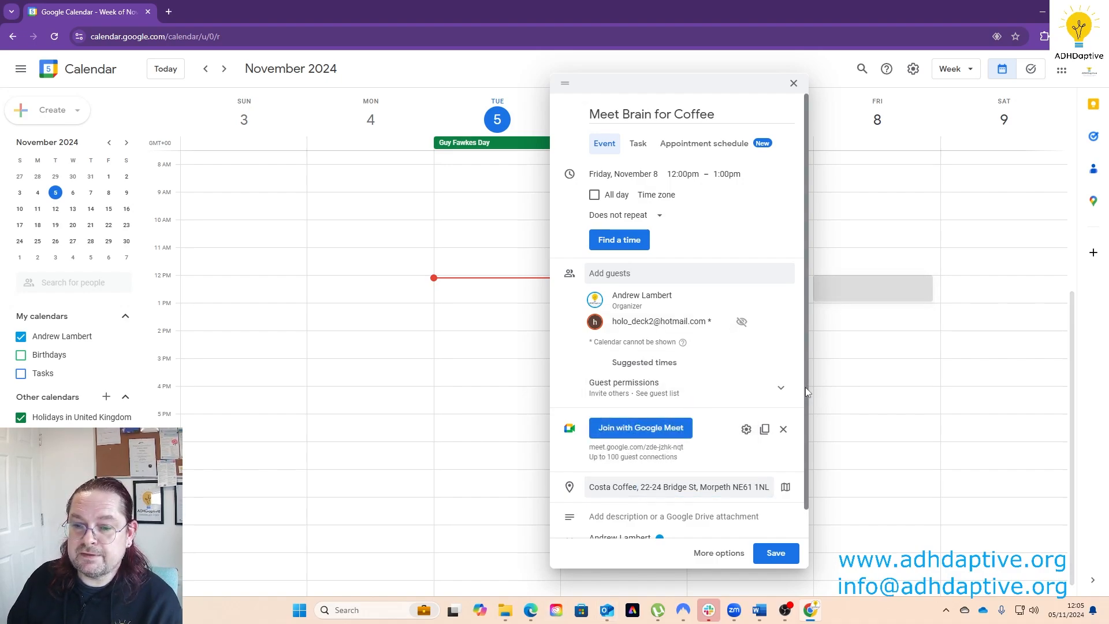
drag(806, 387, 807, 440)
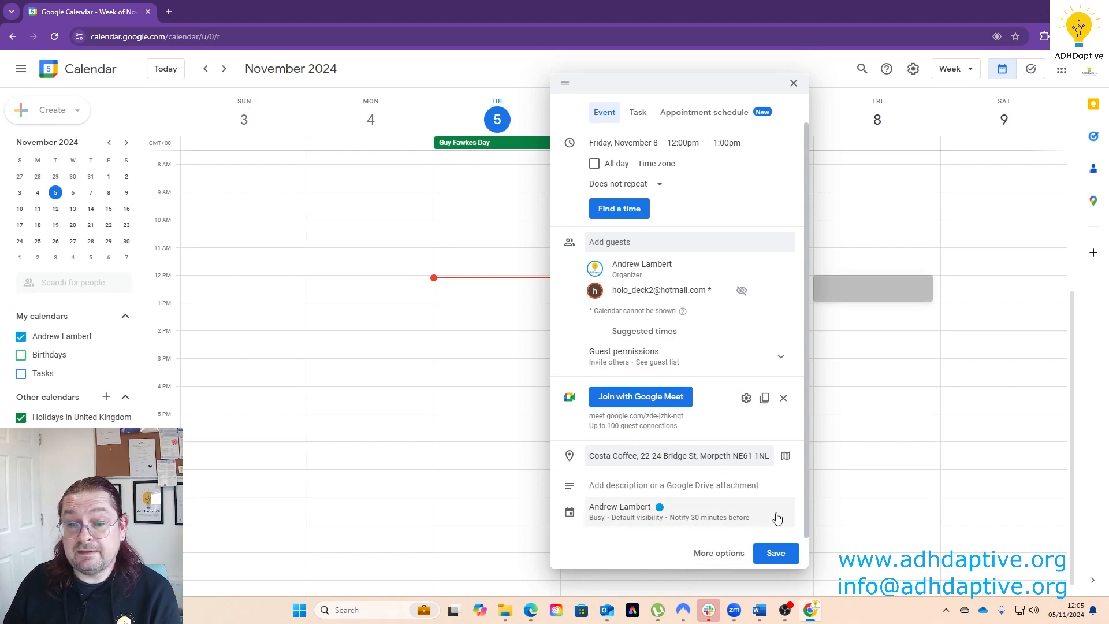
- Give the coffee meeting the Tomato colour and a notification 1 hour before
click(662, 509)
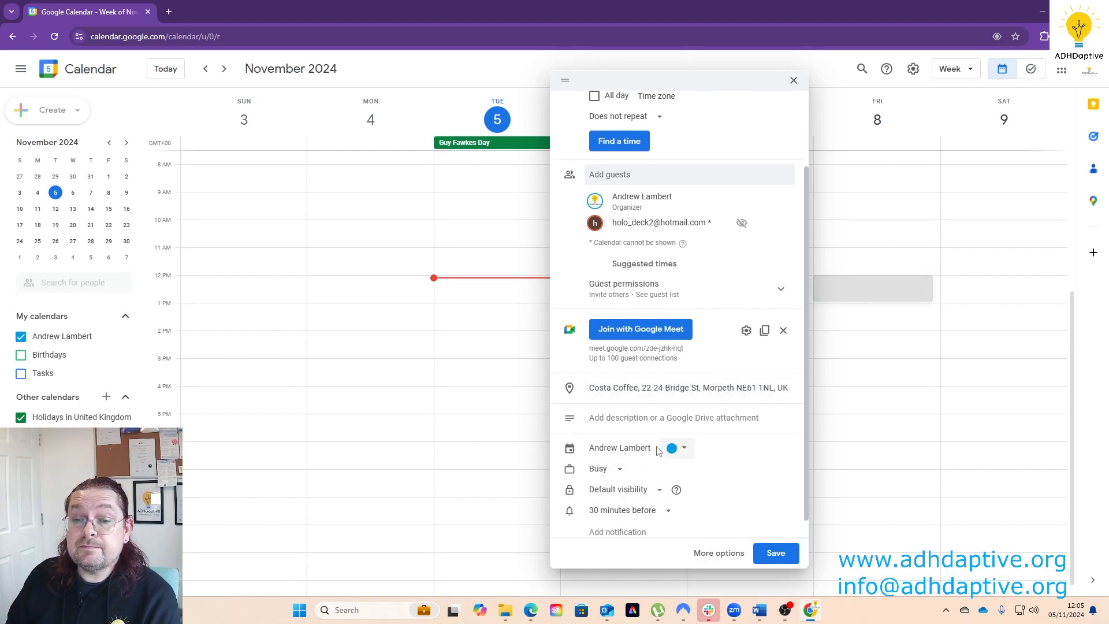
click(686, 455)
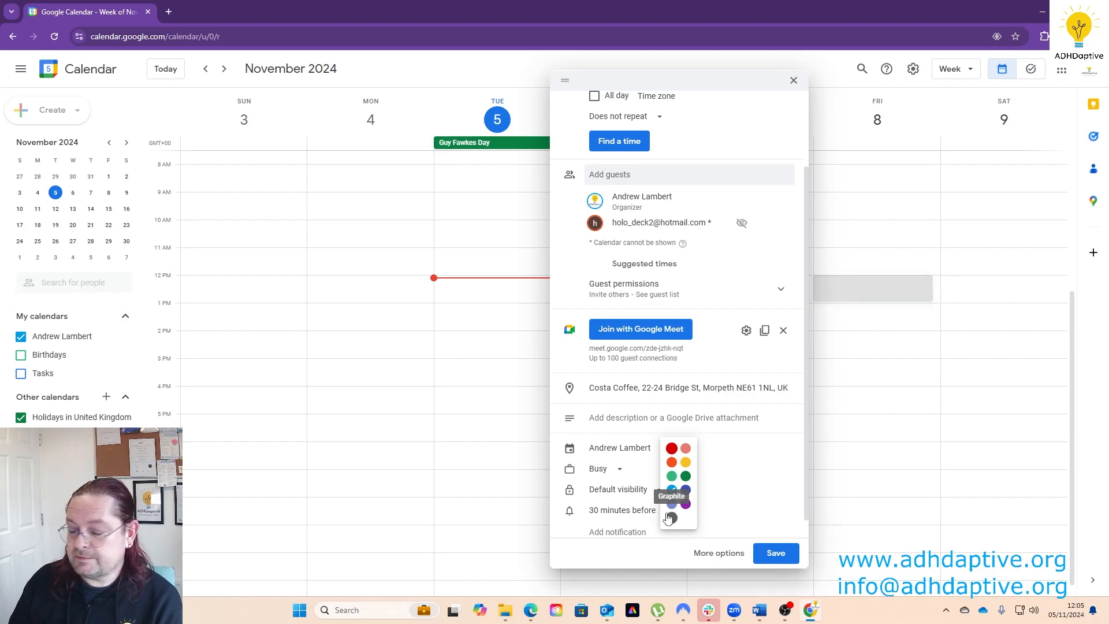
click(672, 449)
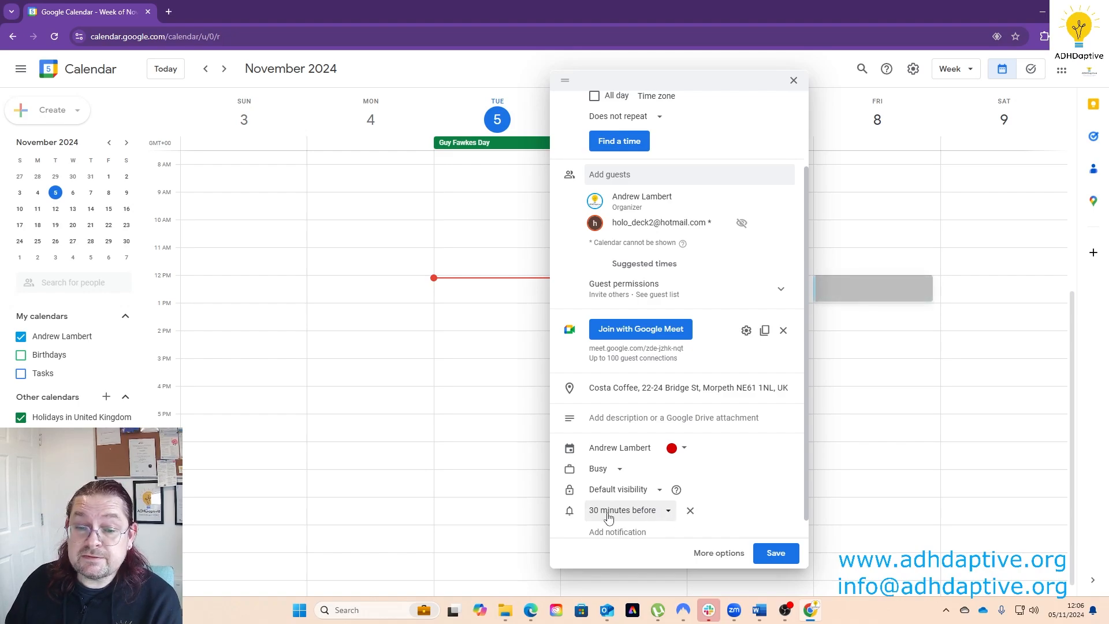
click(668, 511)
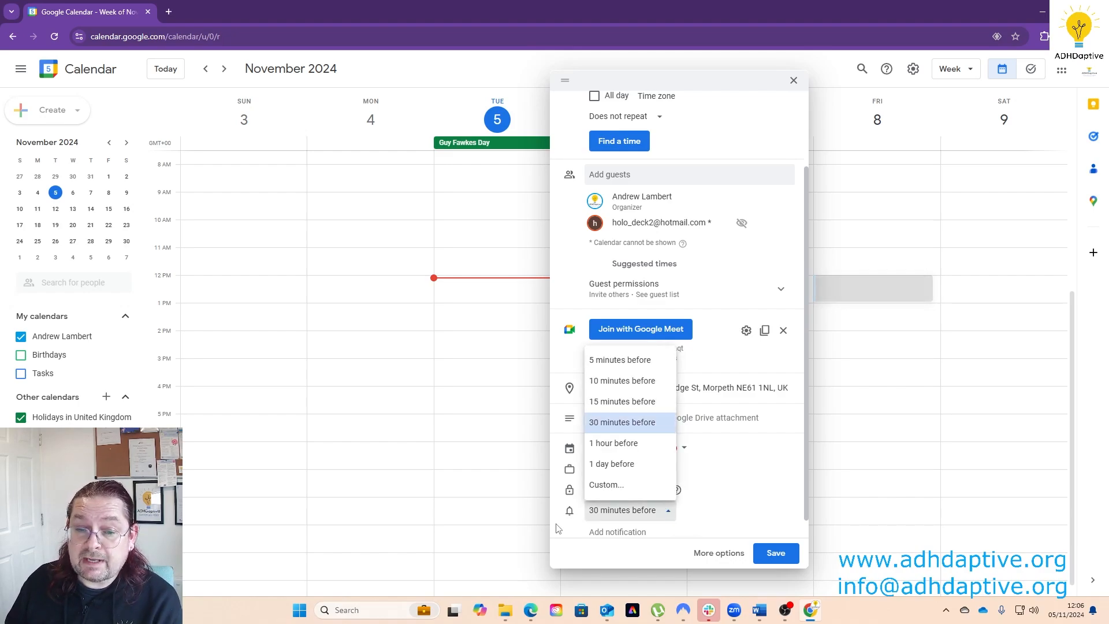
click(636, 443)
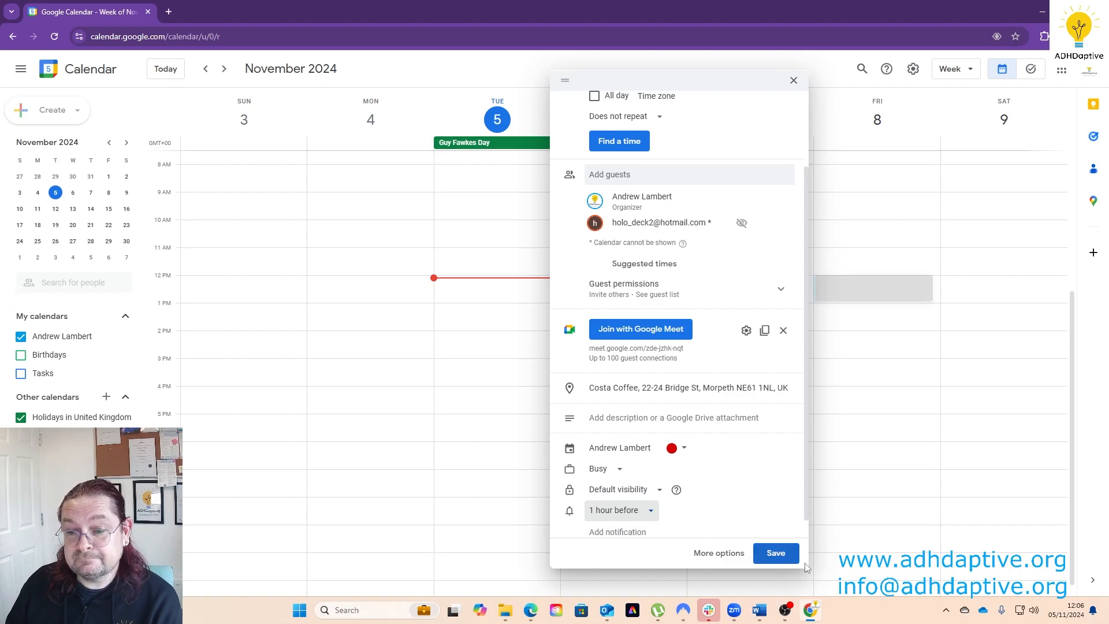
- Save the coffee meeting and send the invitation email to its guest
click(780, 552)
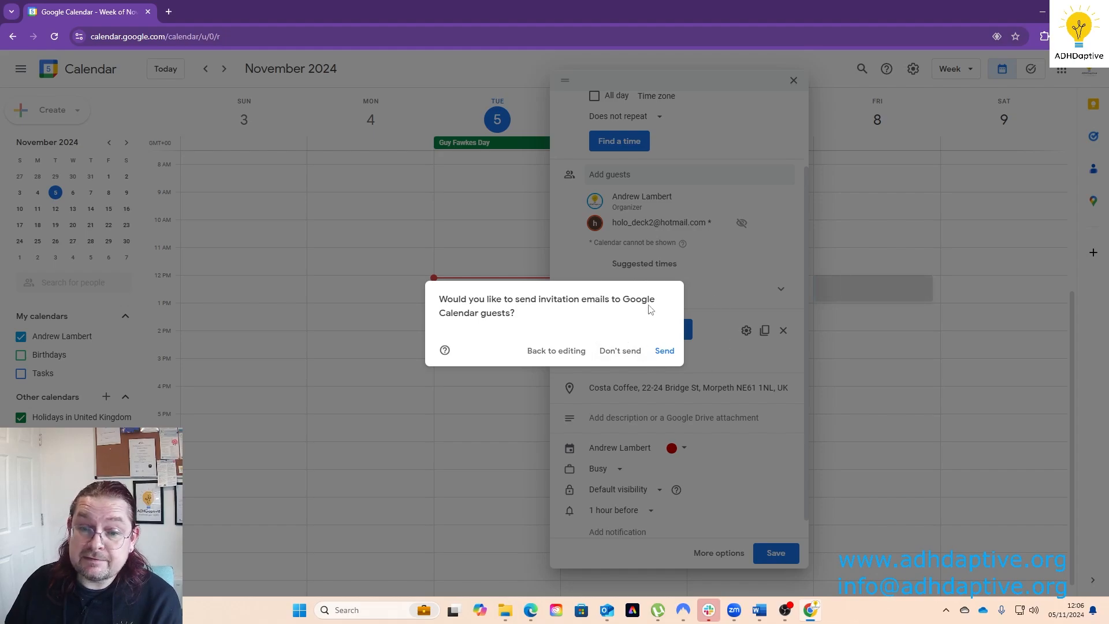
click(666, 351)
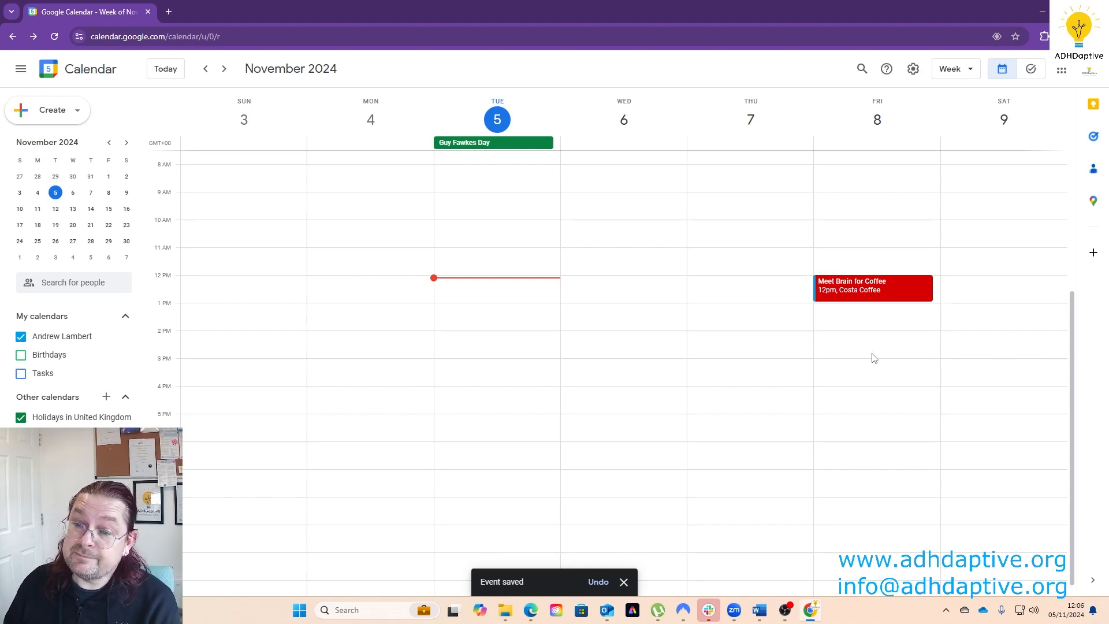
click(888, 286)
double_click(889, 286)
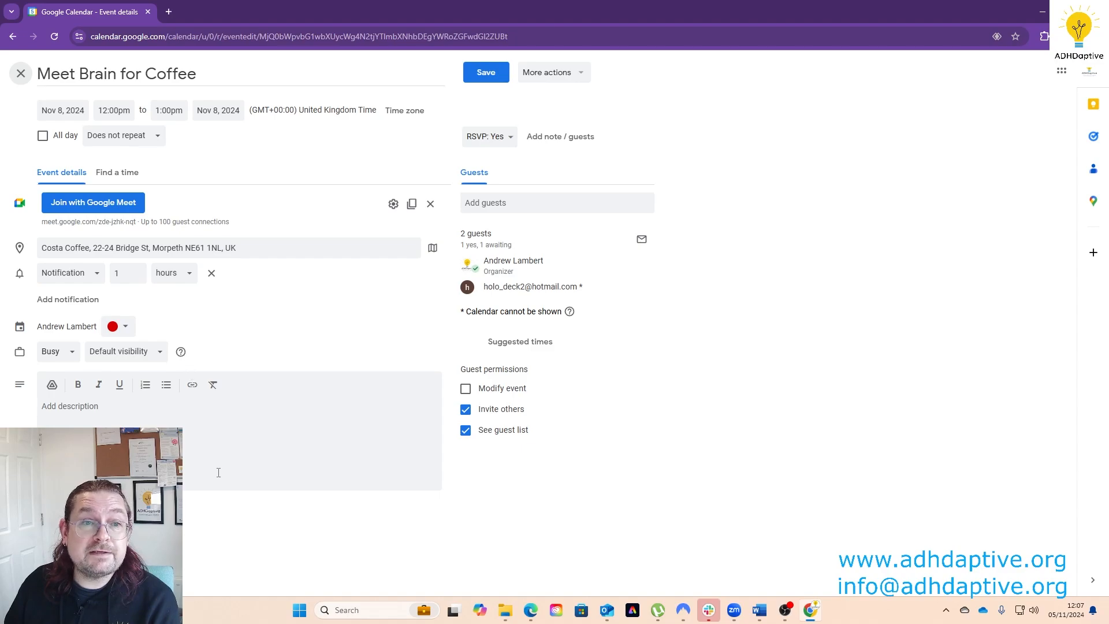
mouse_move(808, 617)
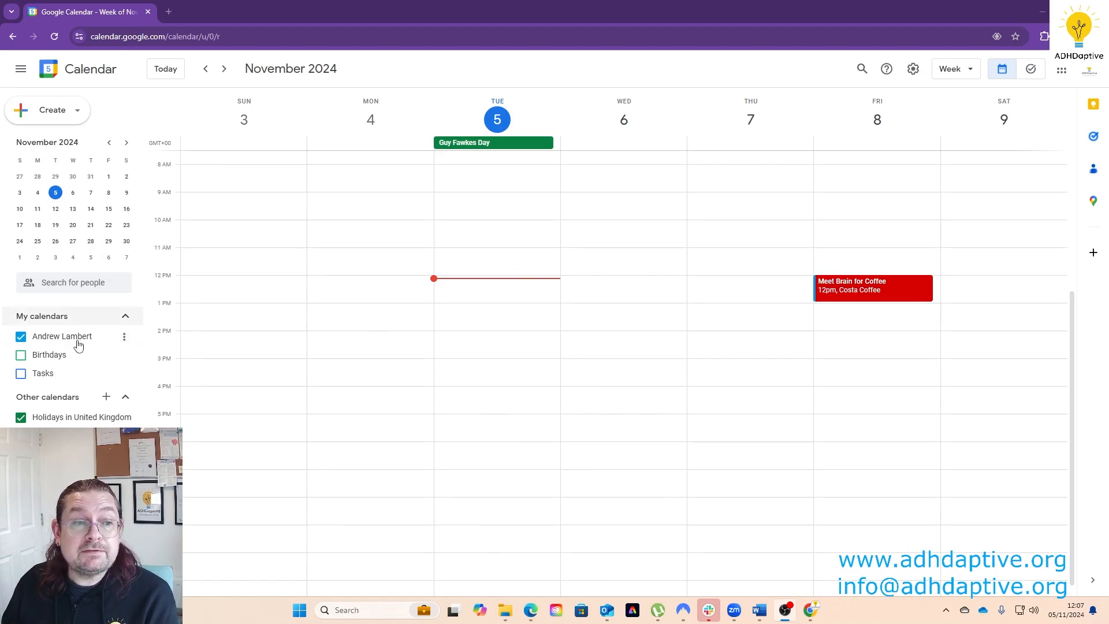
- Create a new Tuesday 12:30pm event titled as a coaching call with a contact
click(50, 112)
click(64, 149)
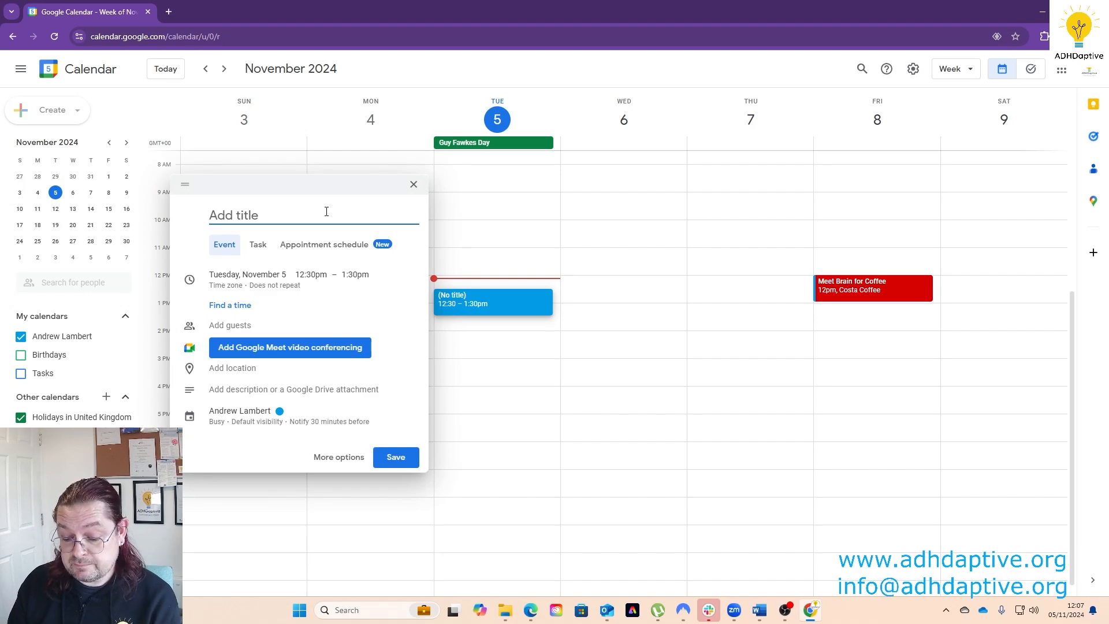
text(Call Je)
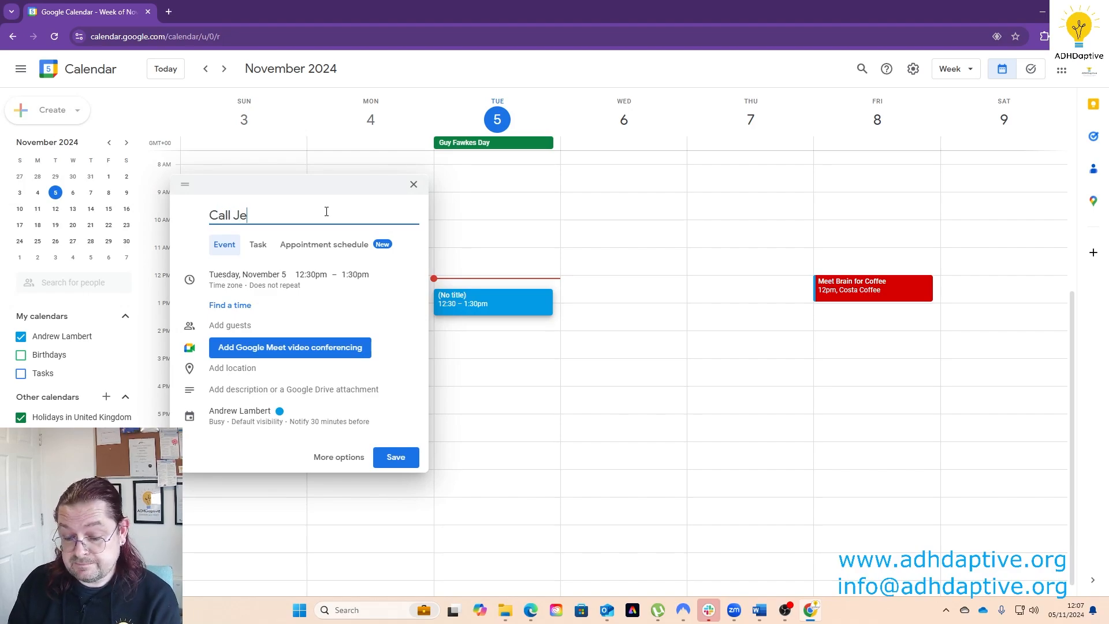
text(nny about)
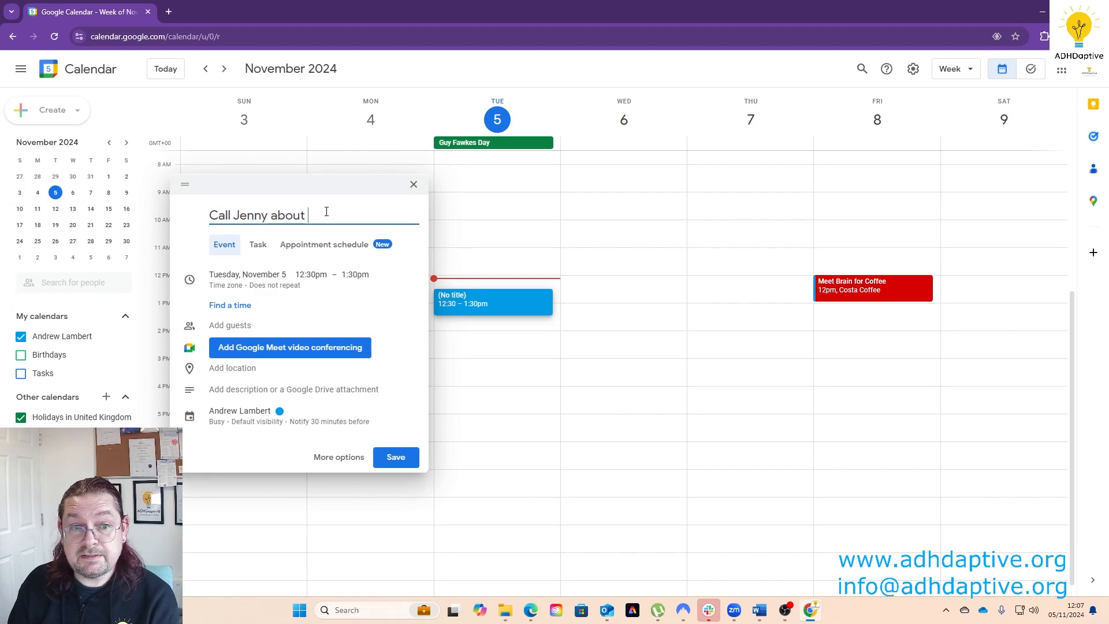
text( Coaching)
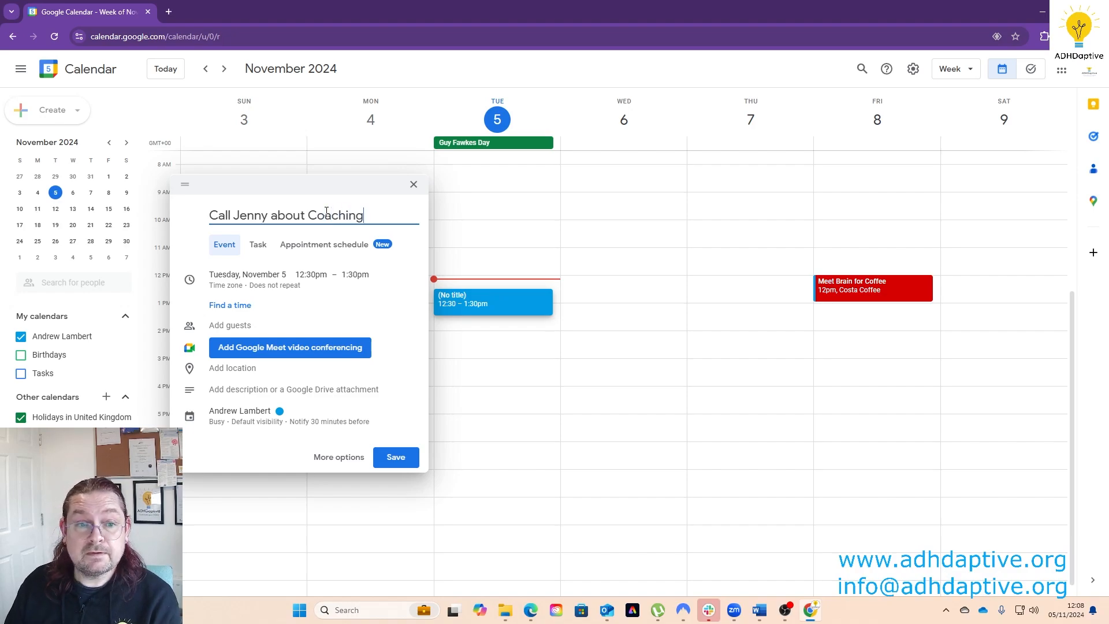
- Set the coaching call's location to Phone
click(241, 372)
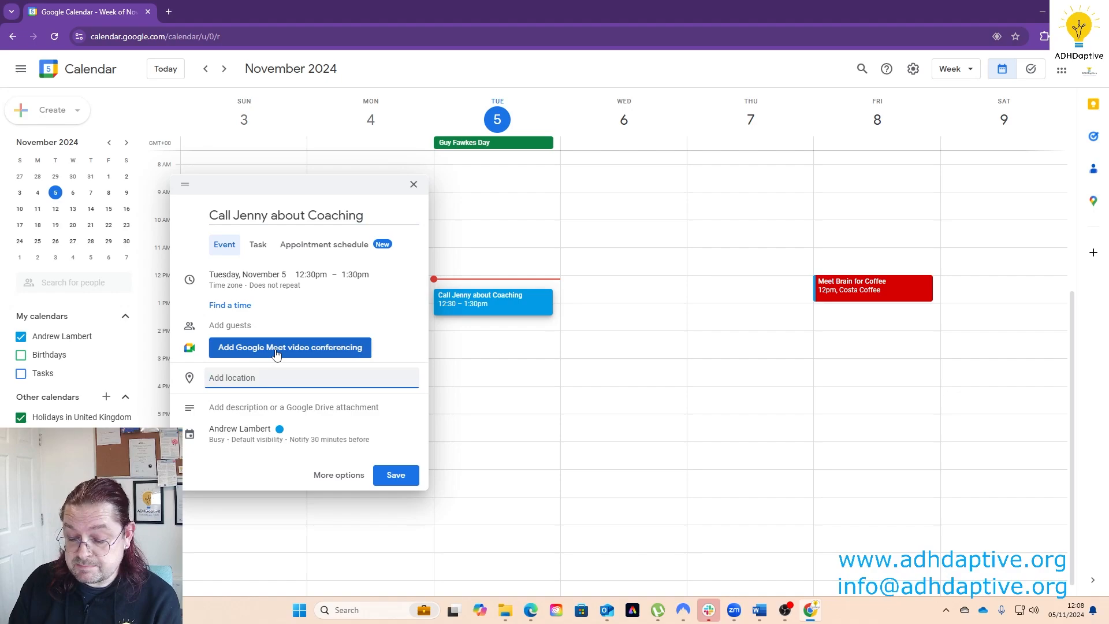
text(Phone)
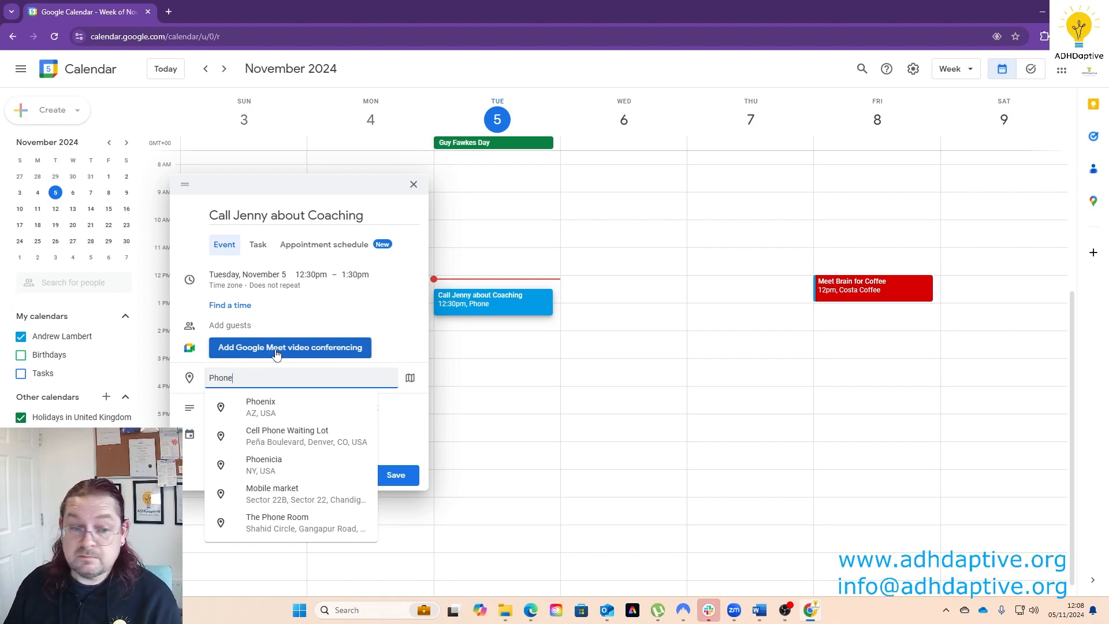
click(426, 425)
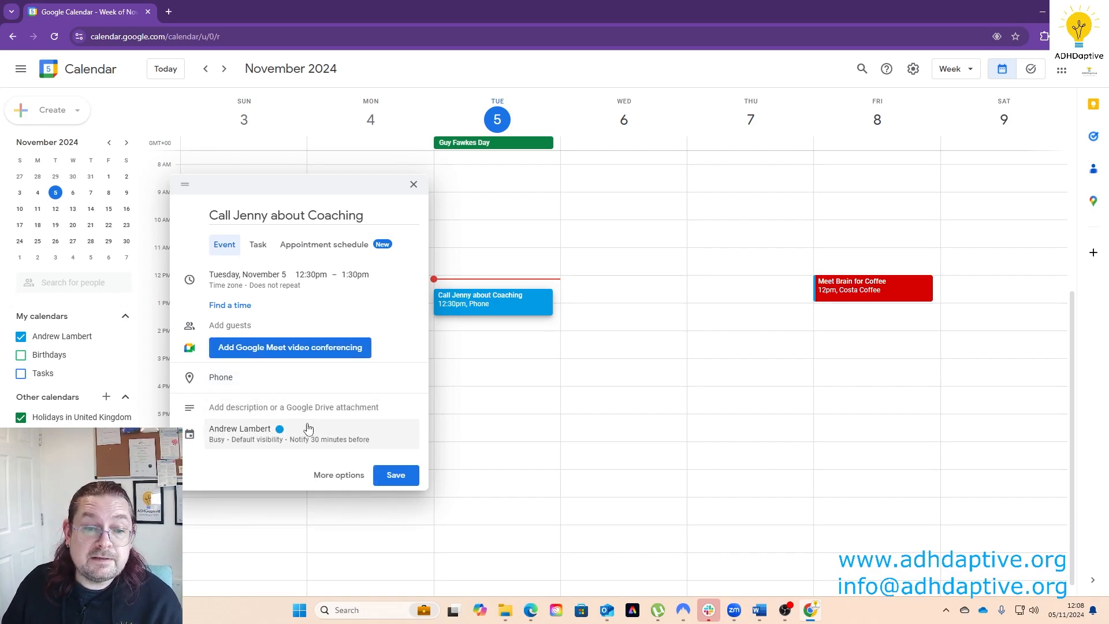
click(278, 431)
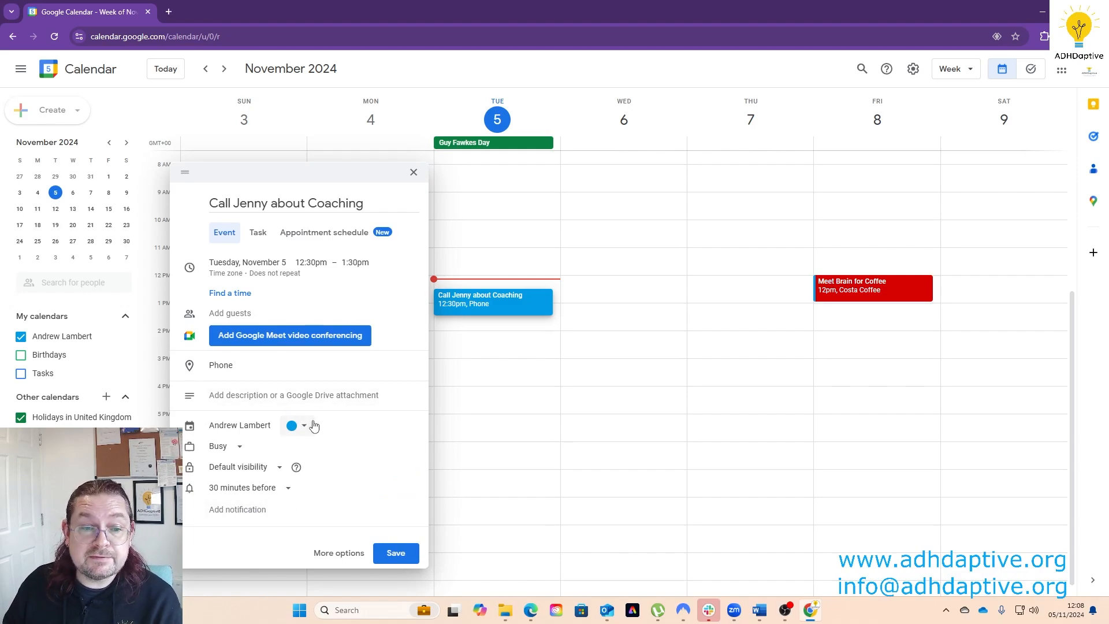
- Change the coaching call's event colour from blue to green
click(301, 432)
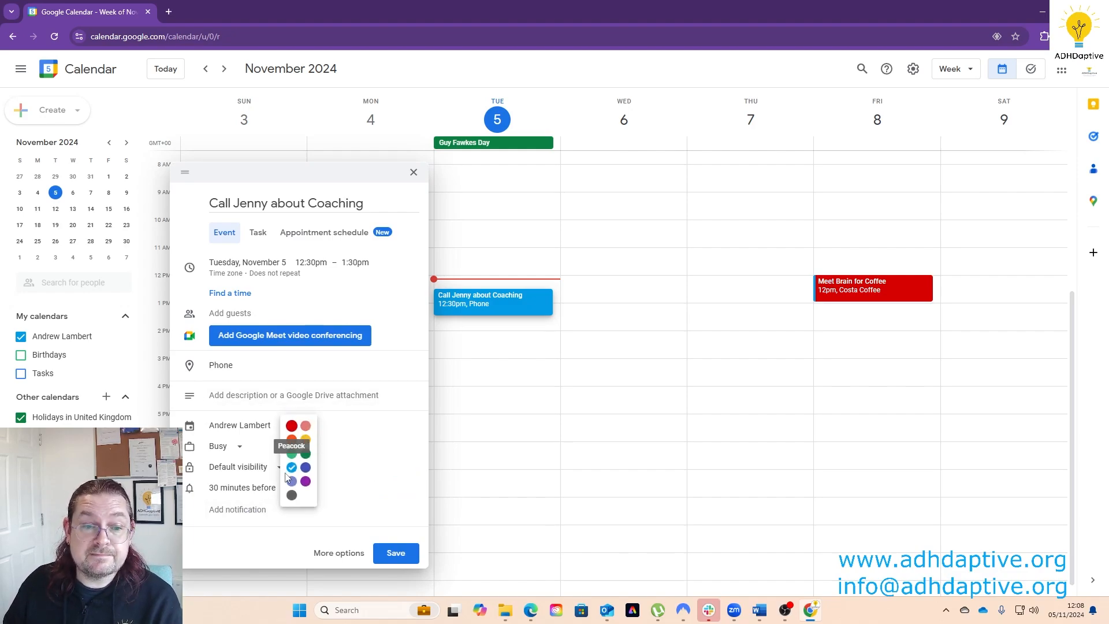
click(291, 455)
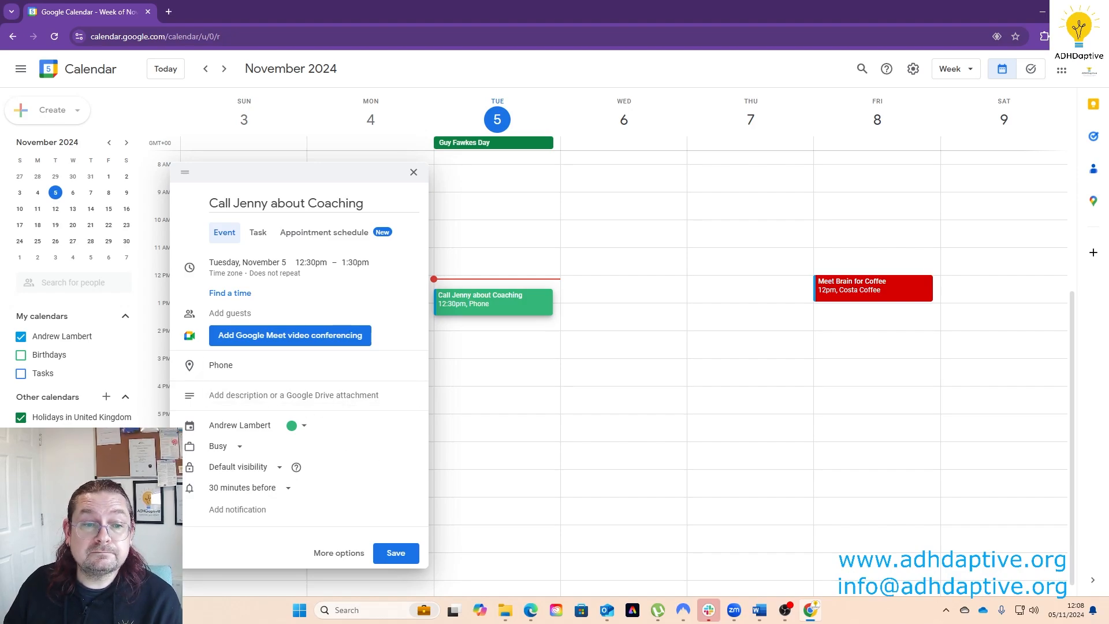
- Describe the request to discuss training by phone and add the contact's phone number
click(240, 396)
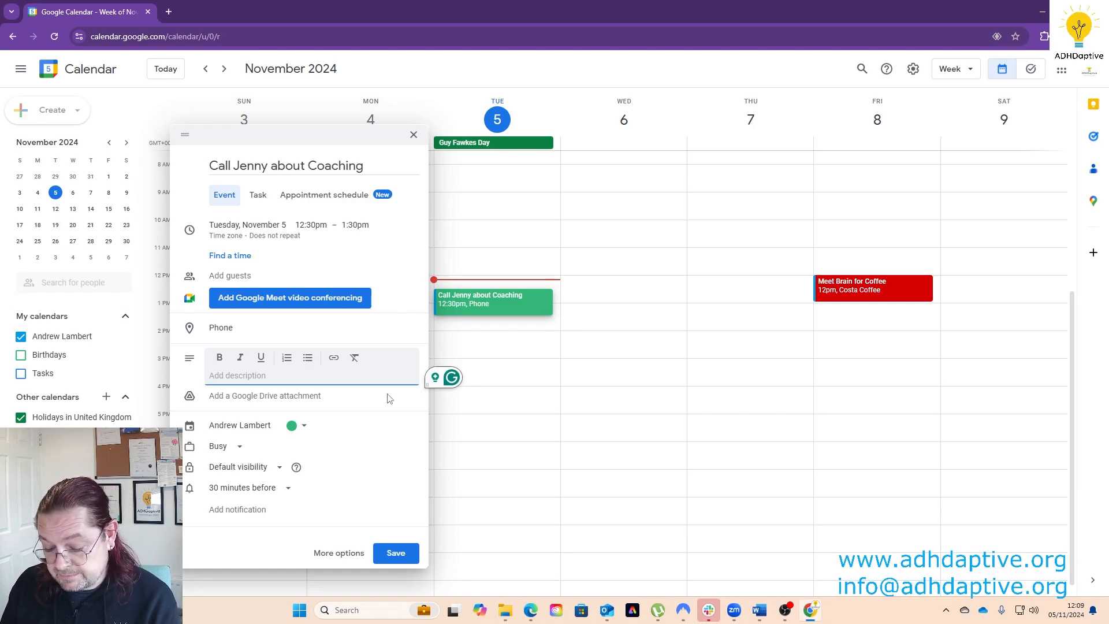
text(Jenny)
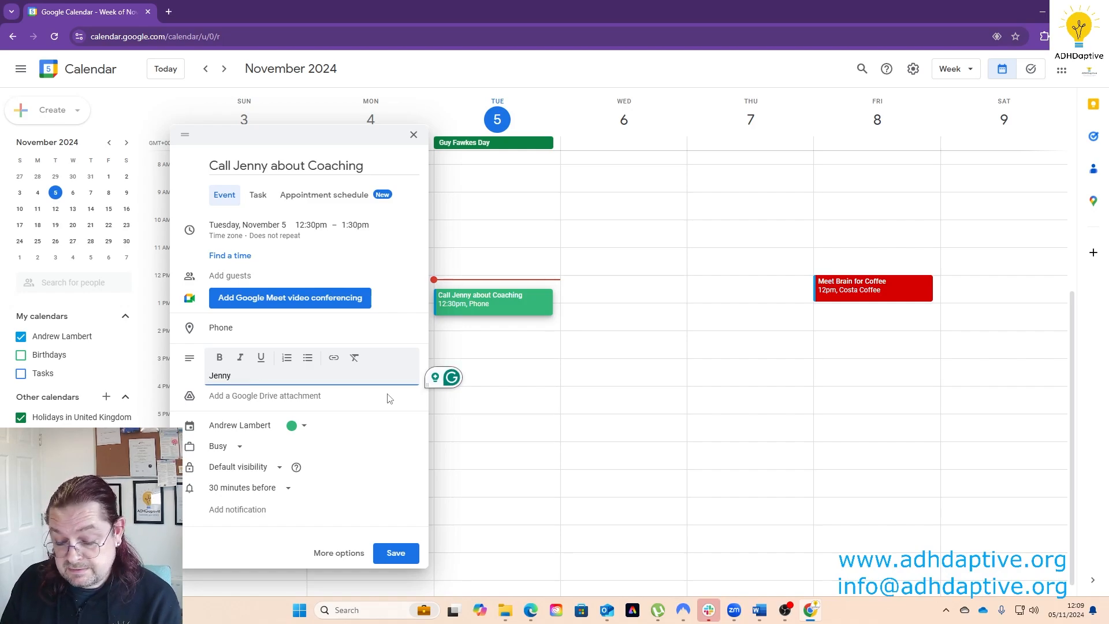
text( emailed m)
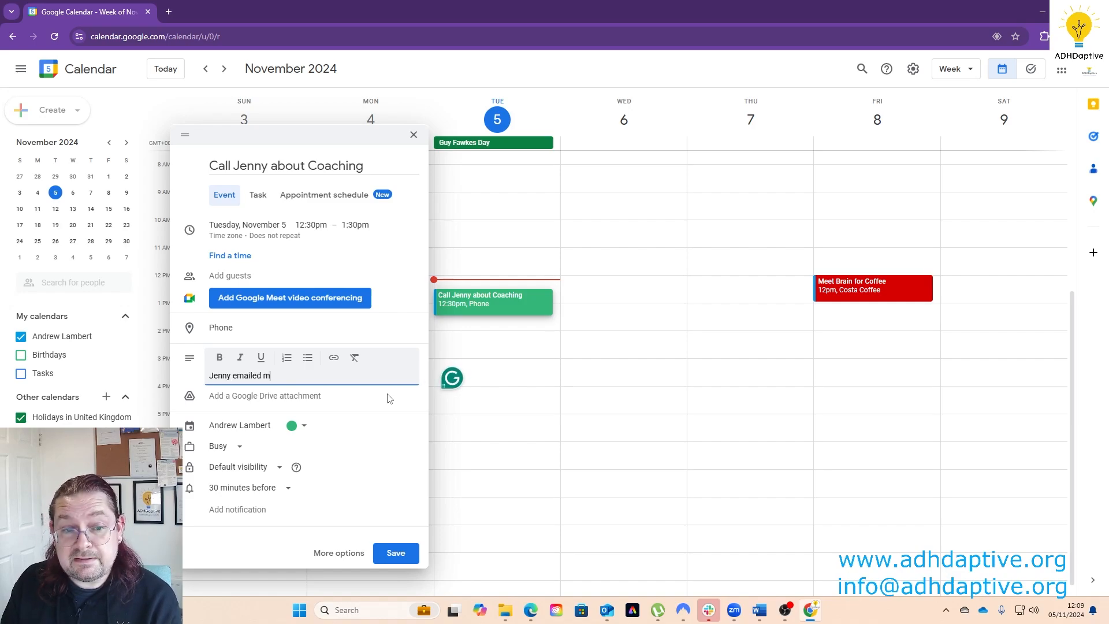
text(e and would li)
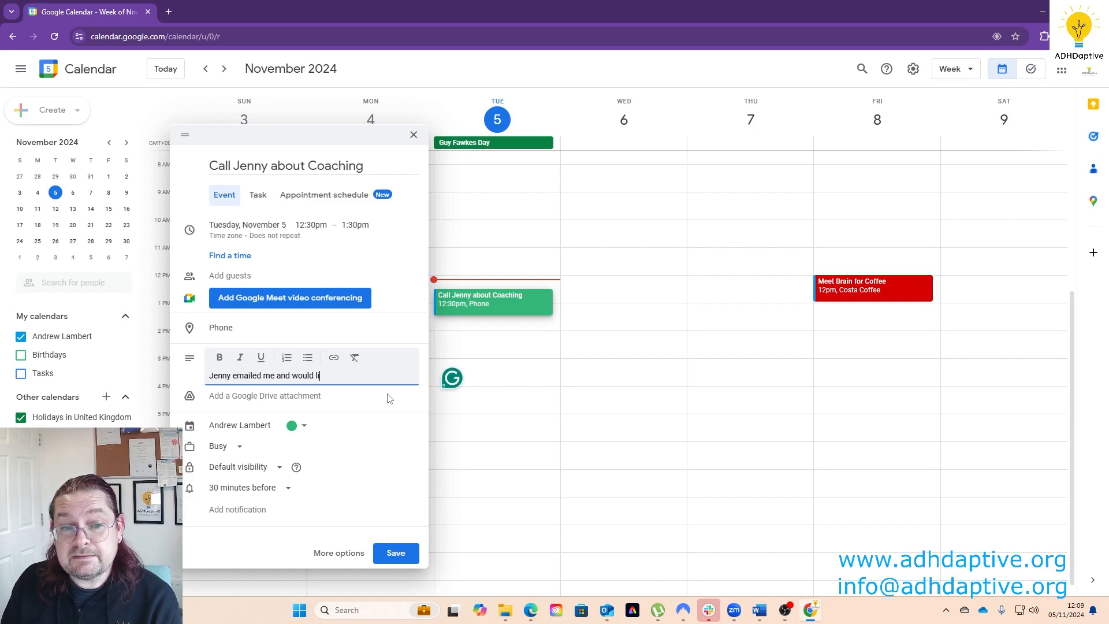
text(ke to sp)
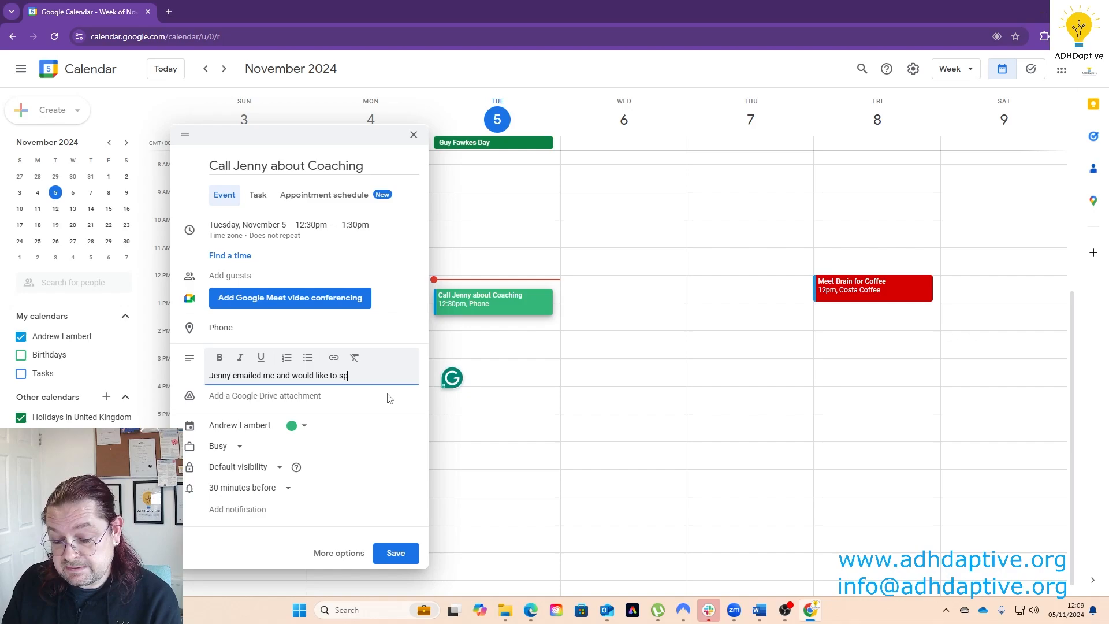
text(eak about t)
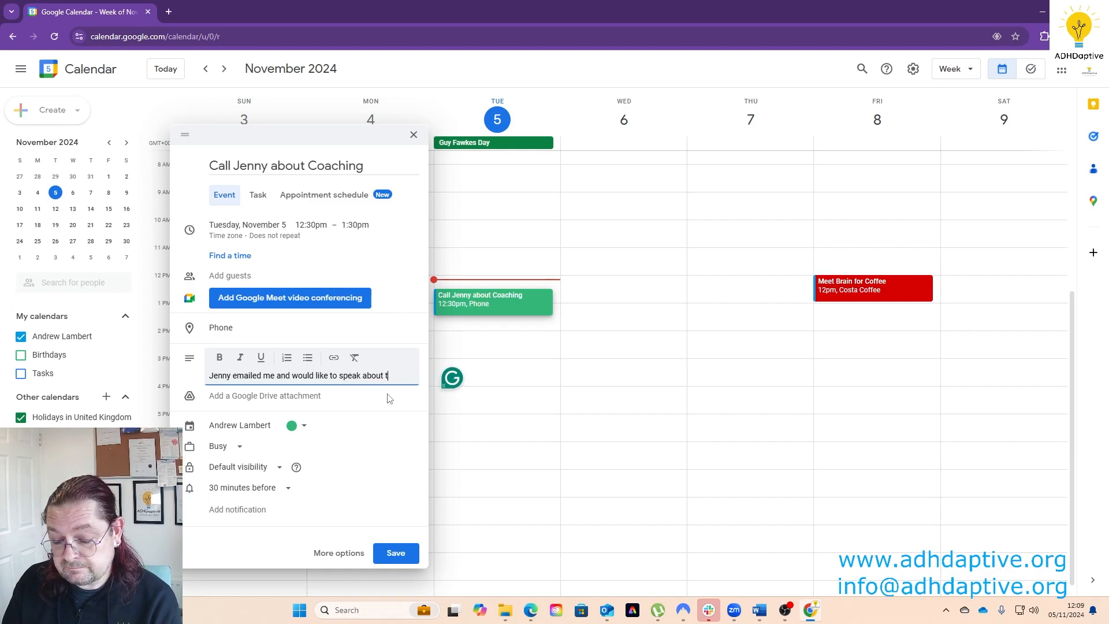
text(raining by p)
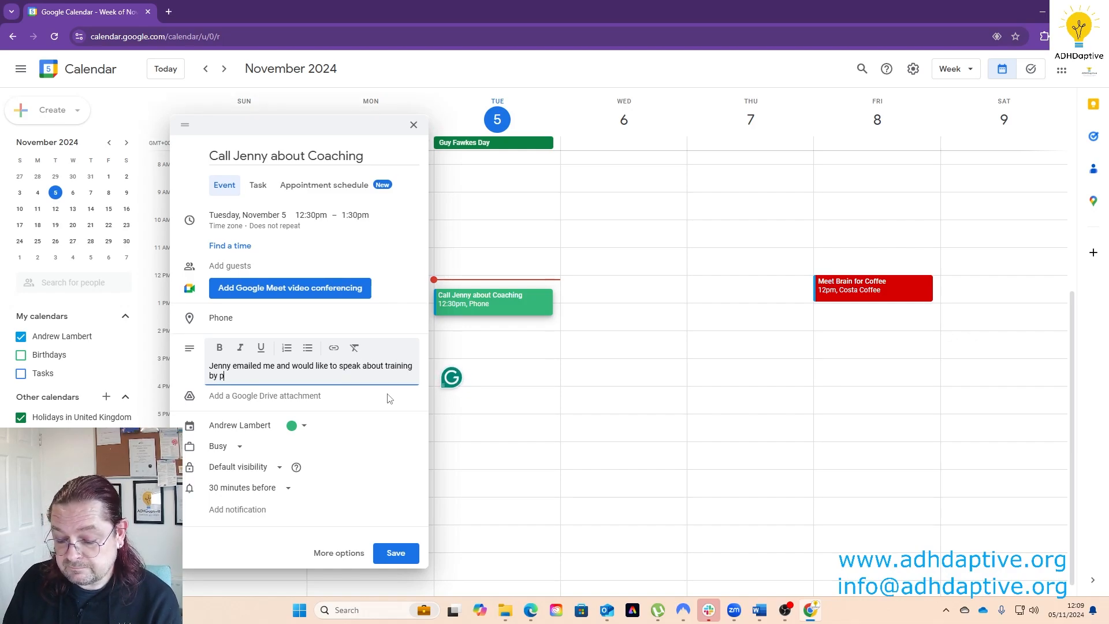
text(hone)
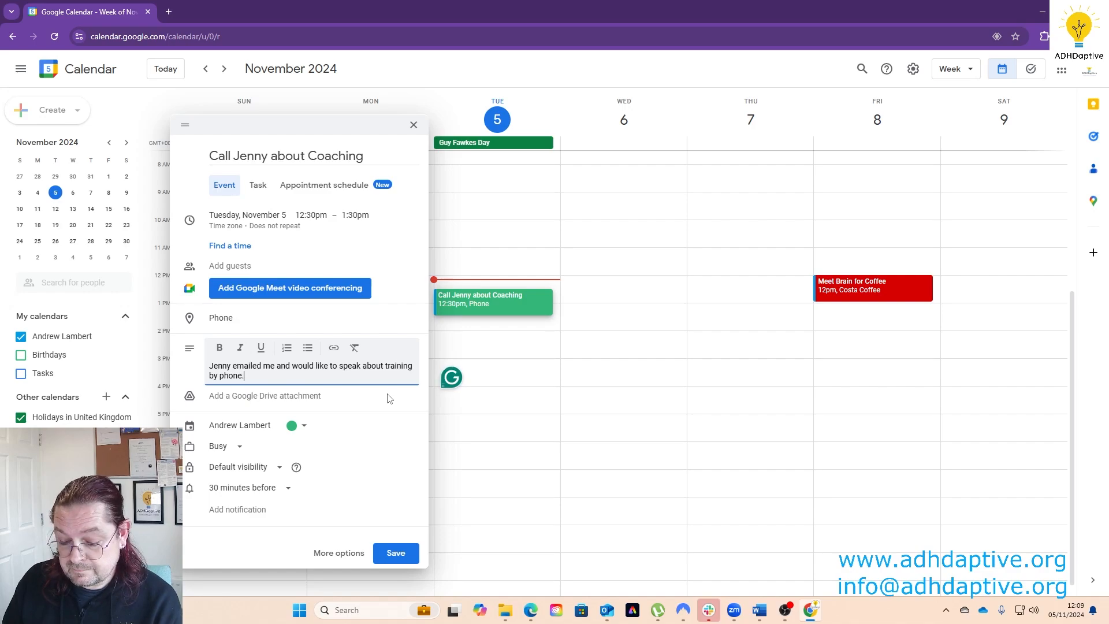
text(.)
key(Return)
key(Return)
text(H)
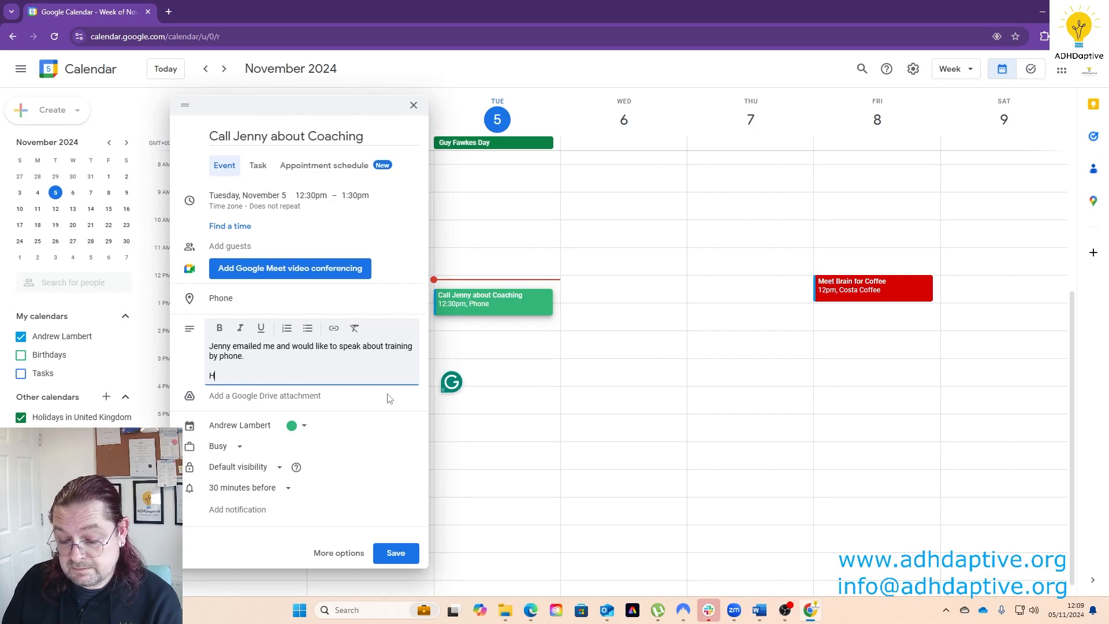
text(er number isd)
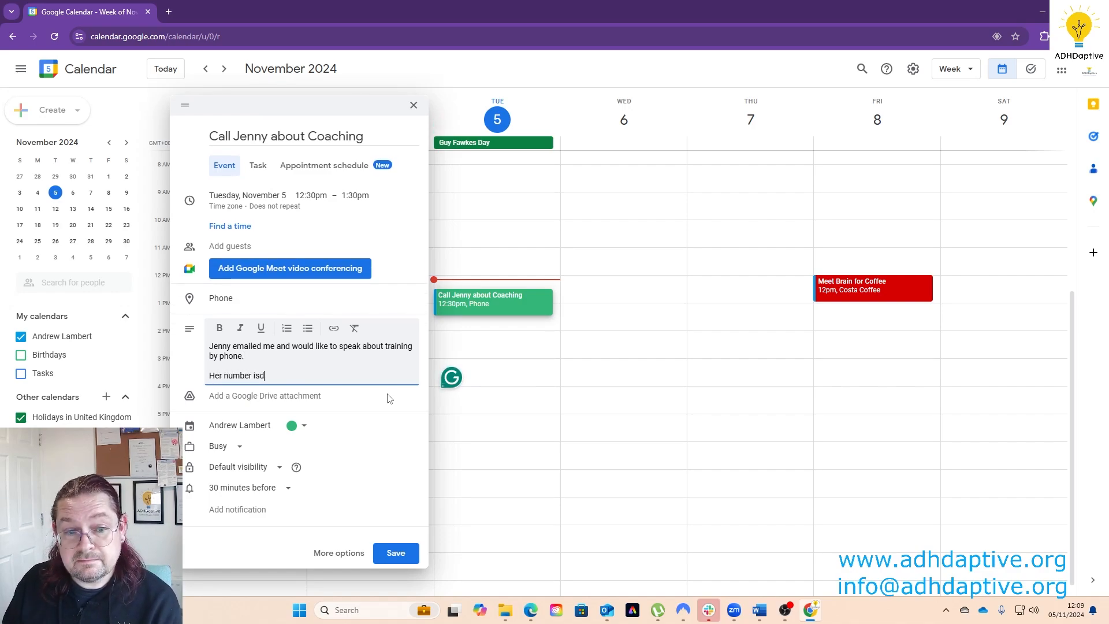
key(BackSpace)
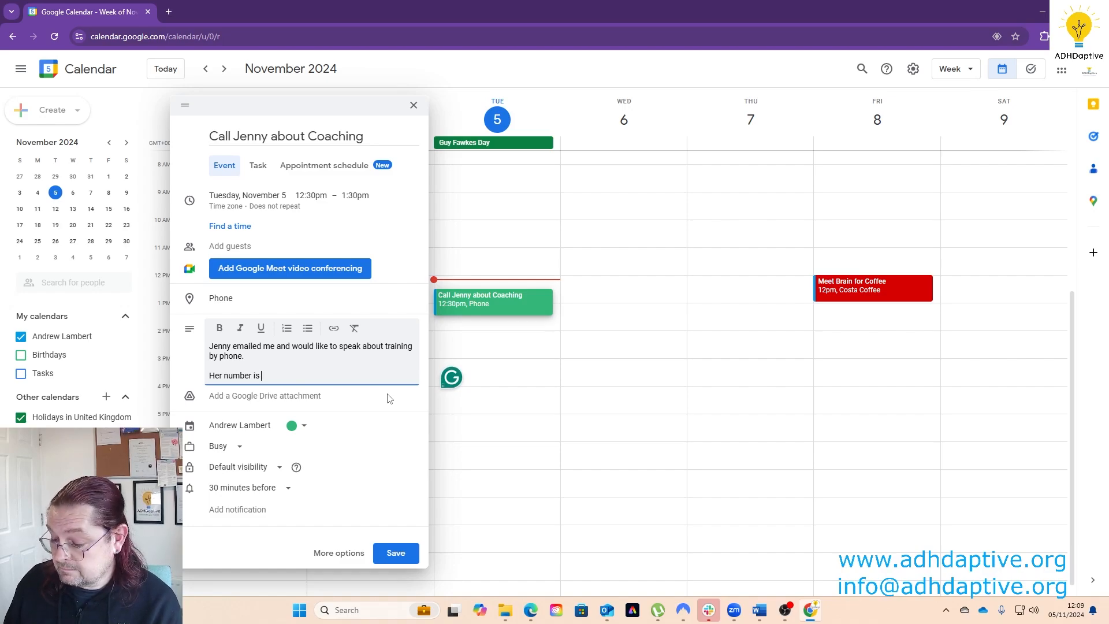
text(01)
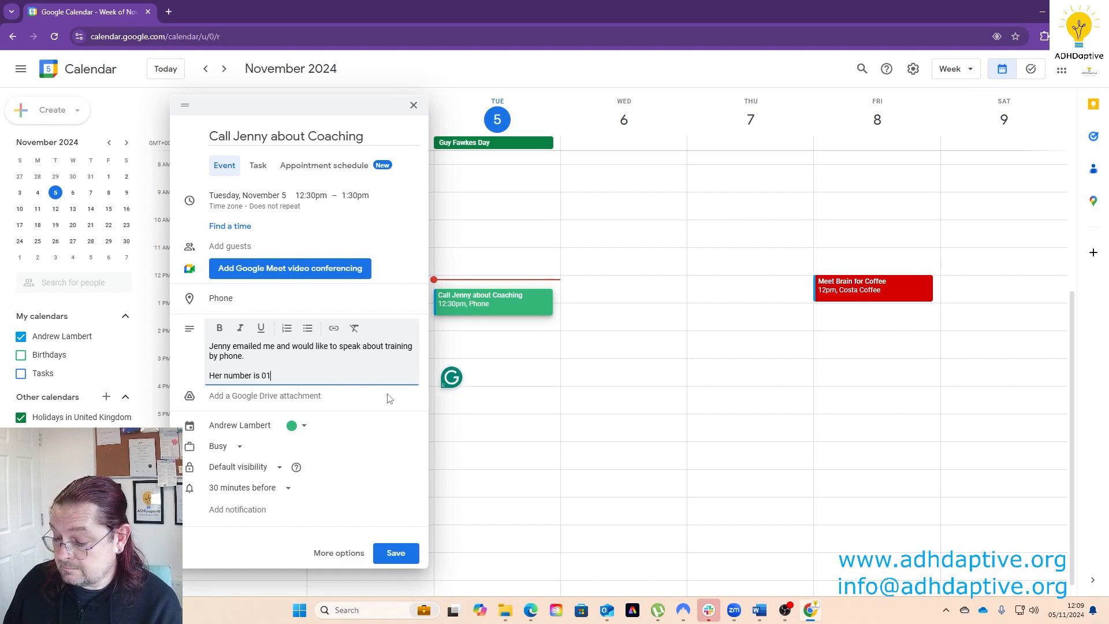
text(91123456)
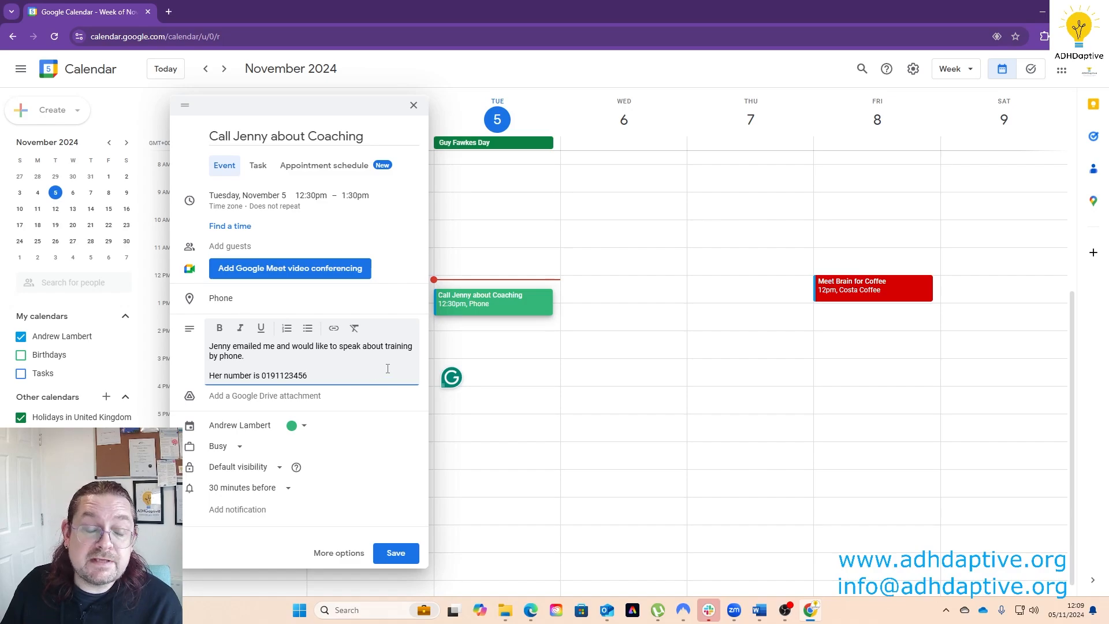
- Save the green coaching call on Tuesday 5 November at 12:30pm
click(390, 558)
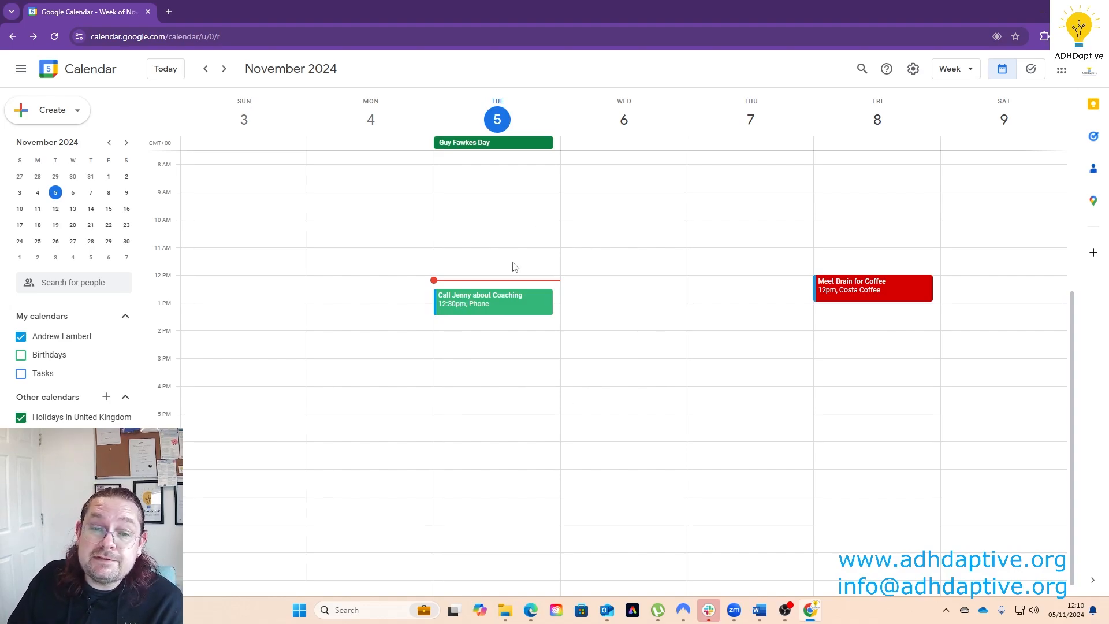
- Move the coaching call to Monday 11 November, 1:00pm–1:30pm, and save the change
double_click(500, 311)
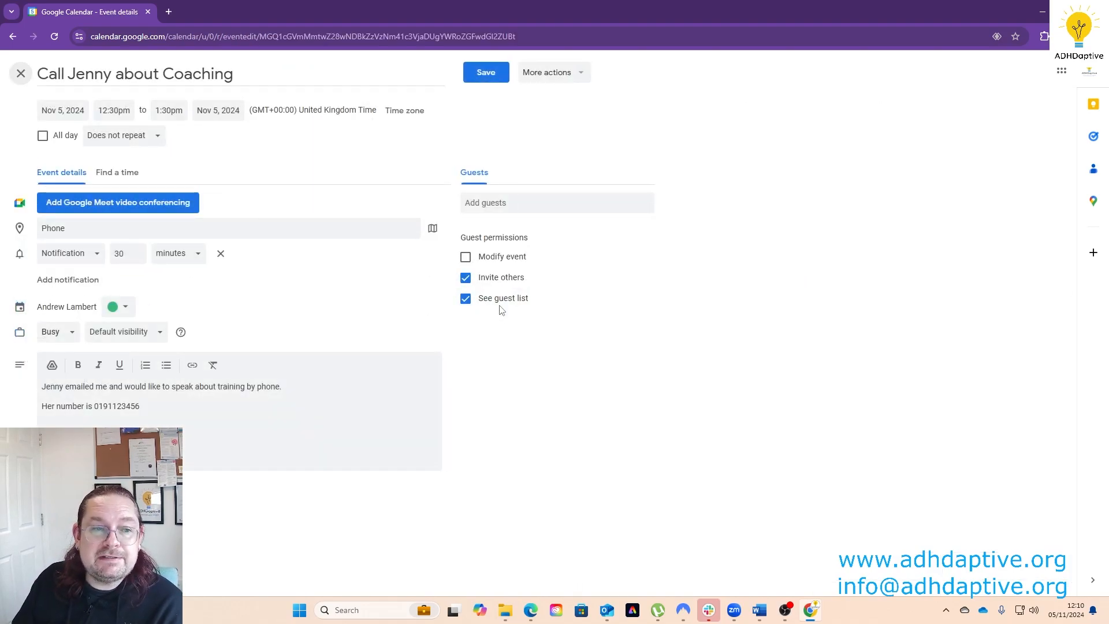
click(64, 115)
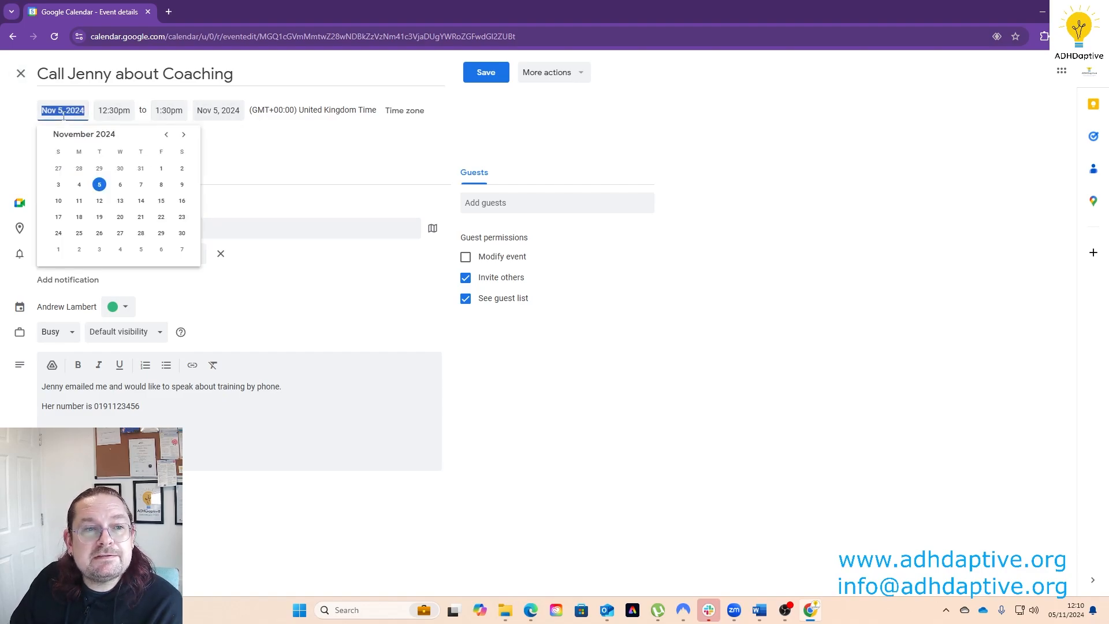
click(82, 204)
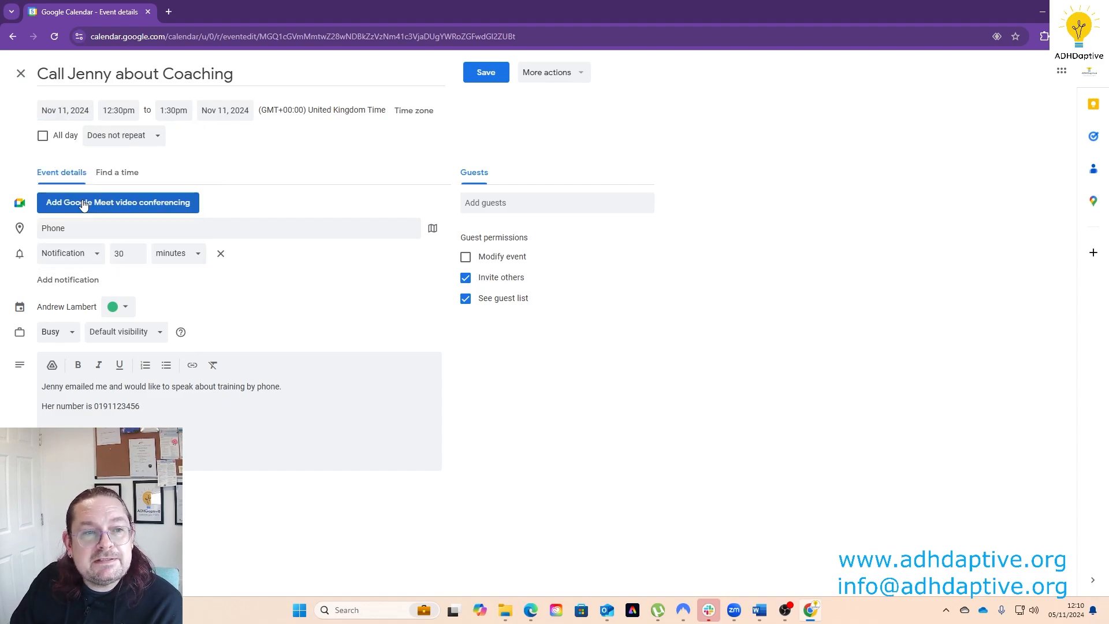
click(119, 110)
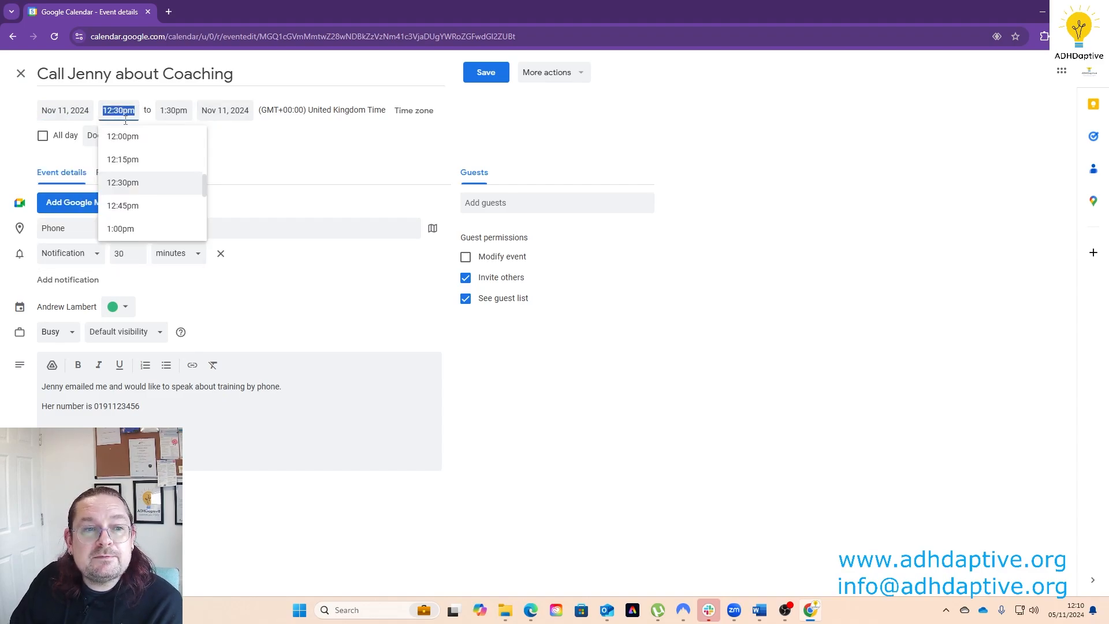
click(122, 230)
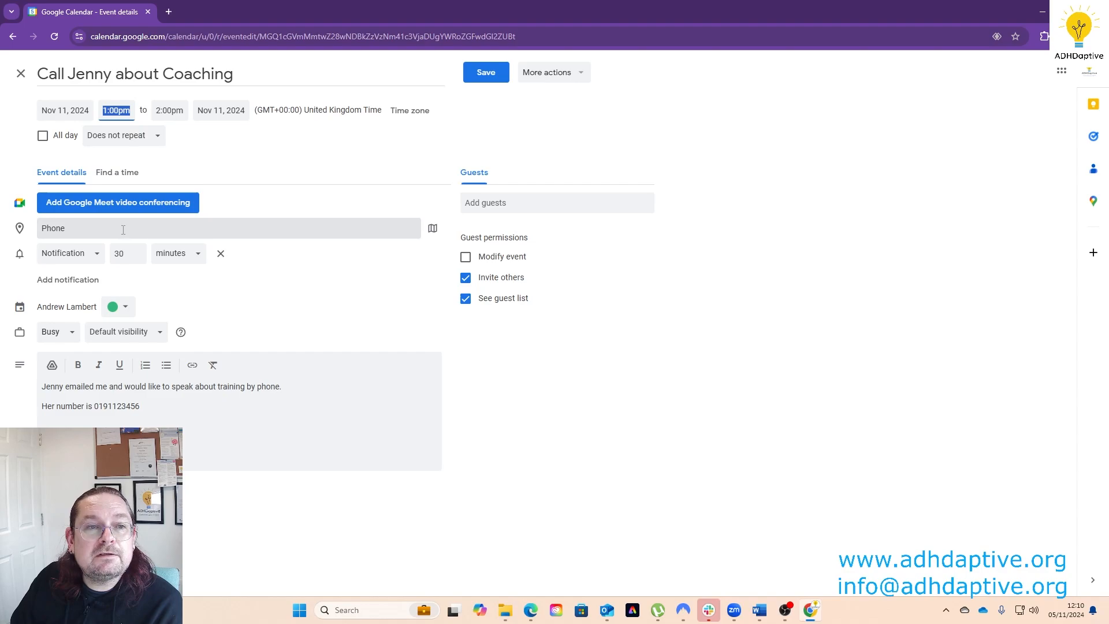
click(160, 111)
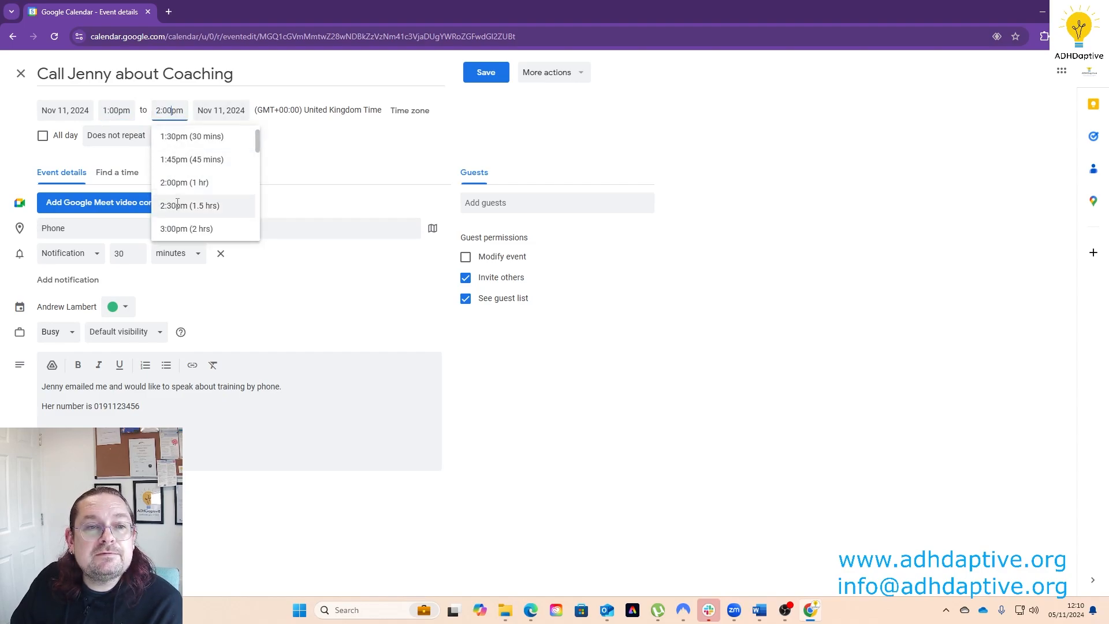
click(193, 138)
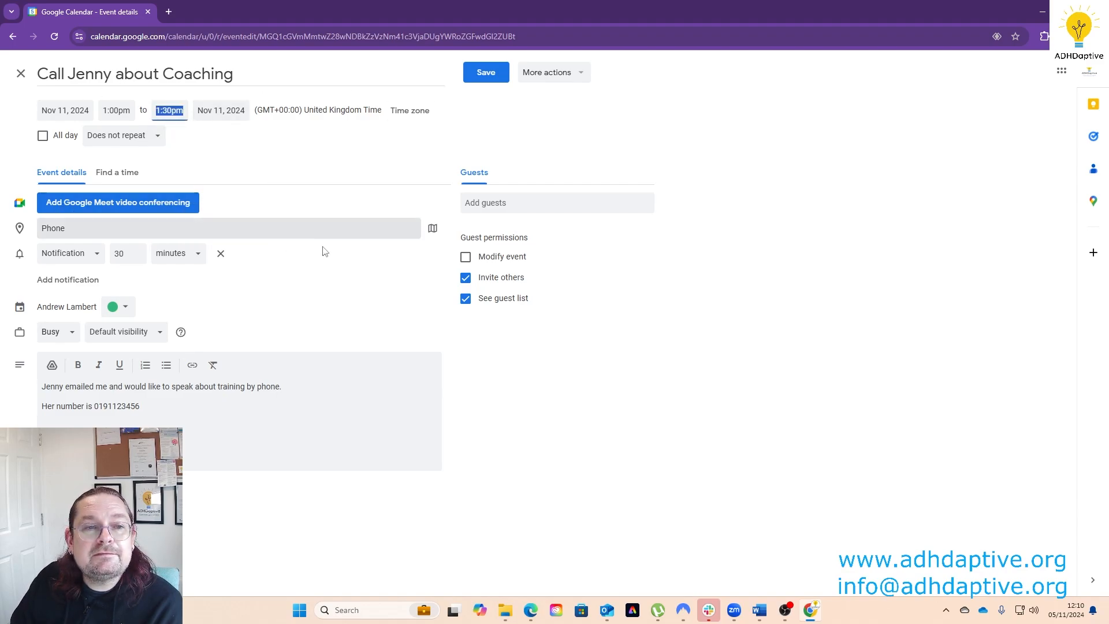
click(484, 72)
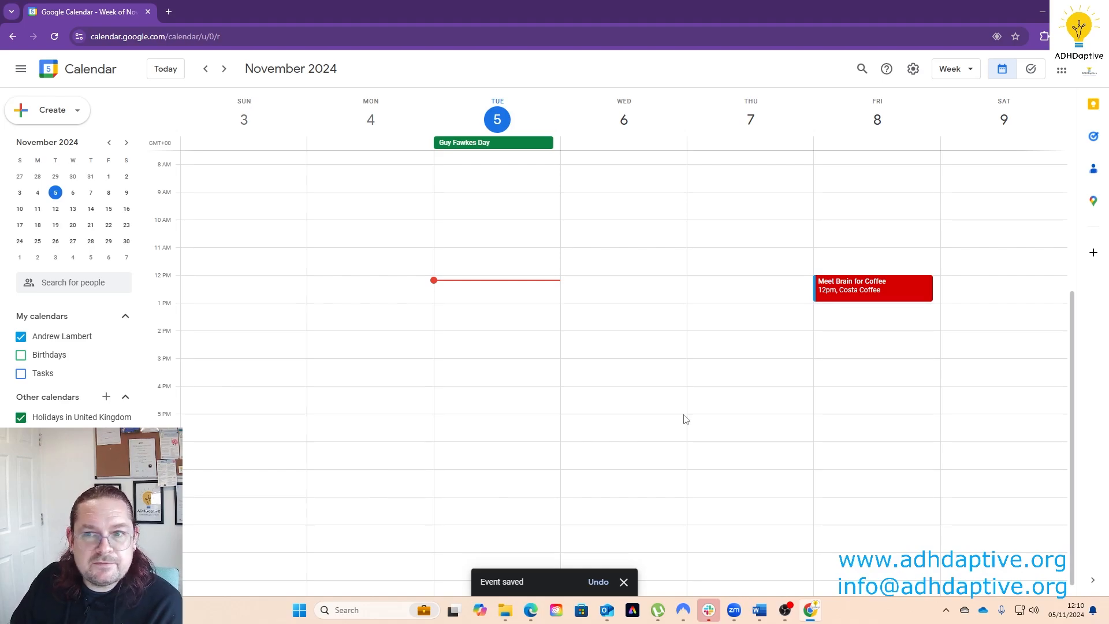
- Switch the calendar layout from Week to Month for November 2024
click(973, 71)
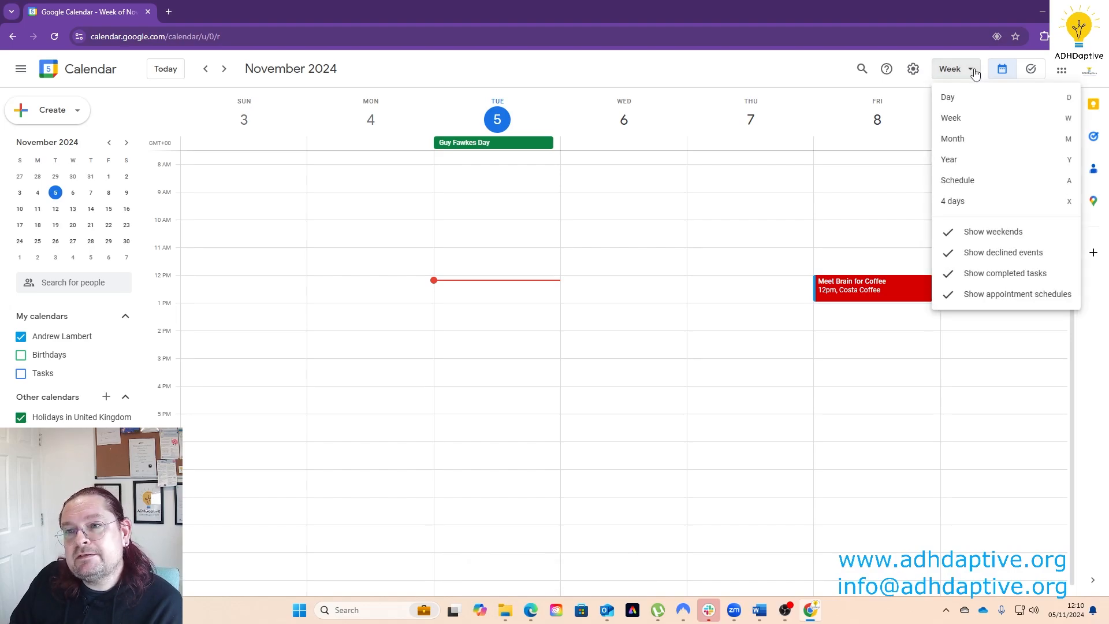
click(965, 144)
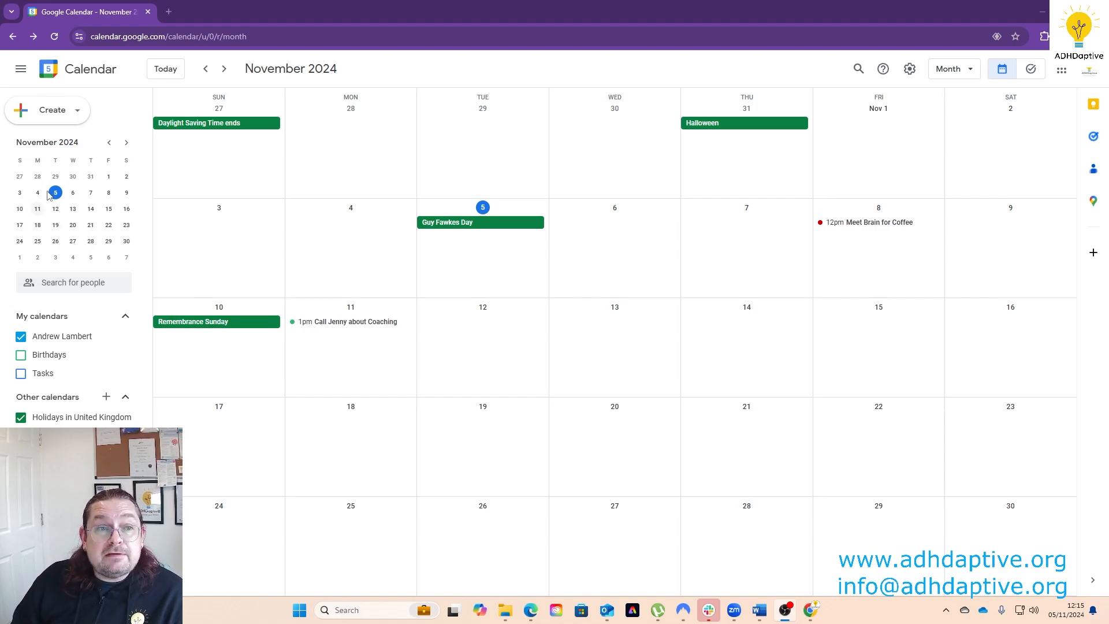
- Create a new event titled 'Pick kids up from school'
click(78, 115)
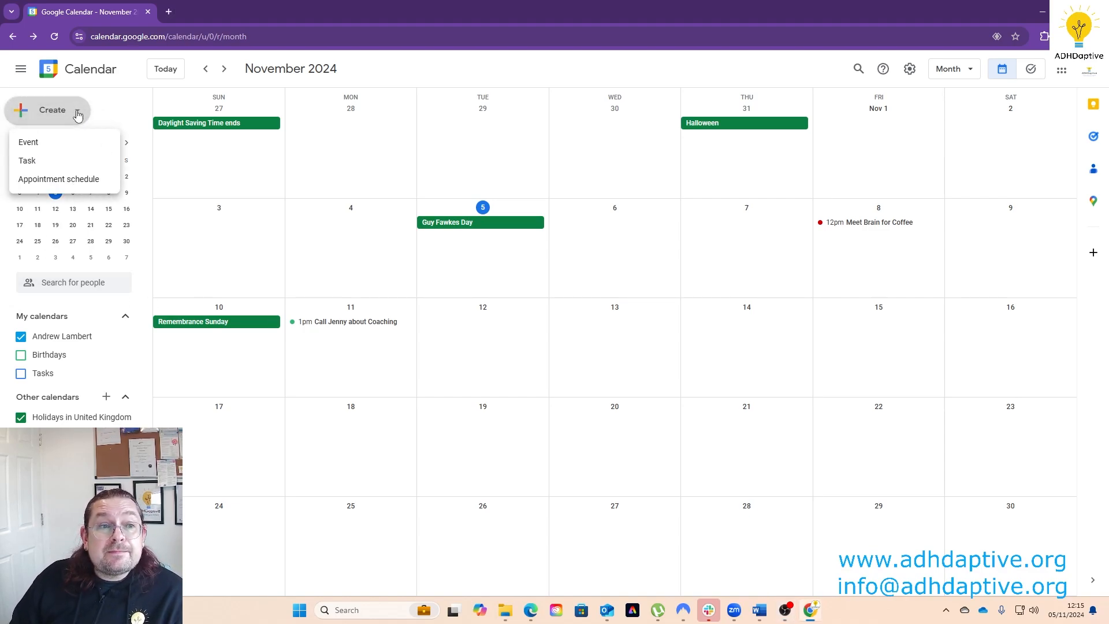
click(48, 145)
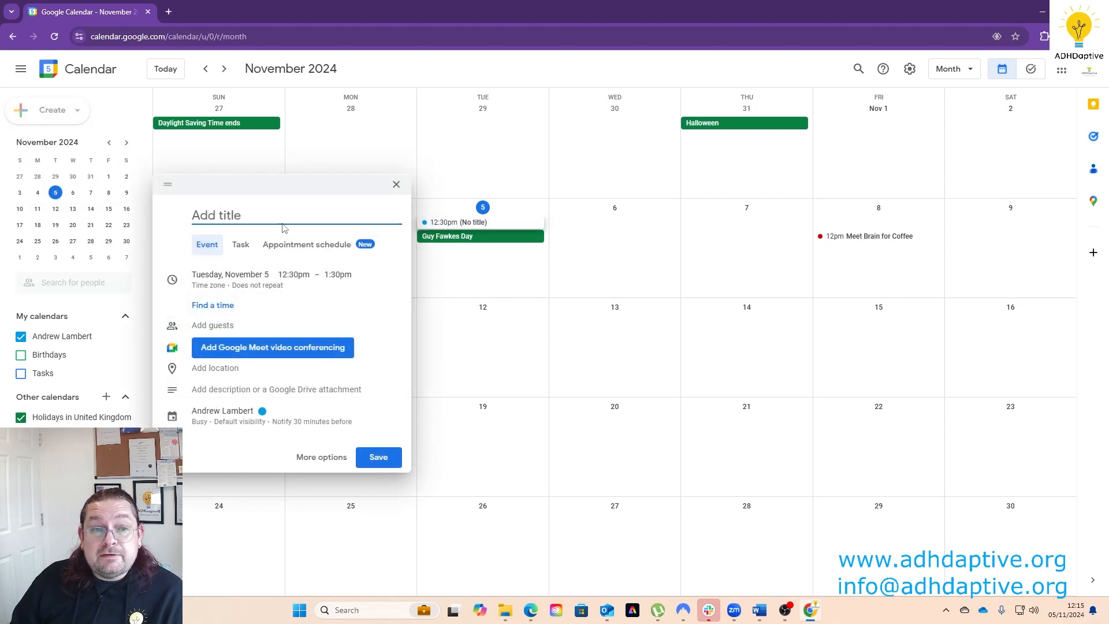
text(Pi)
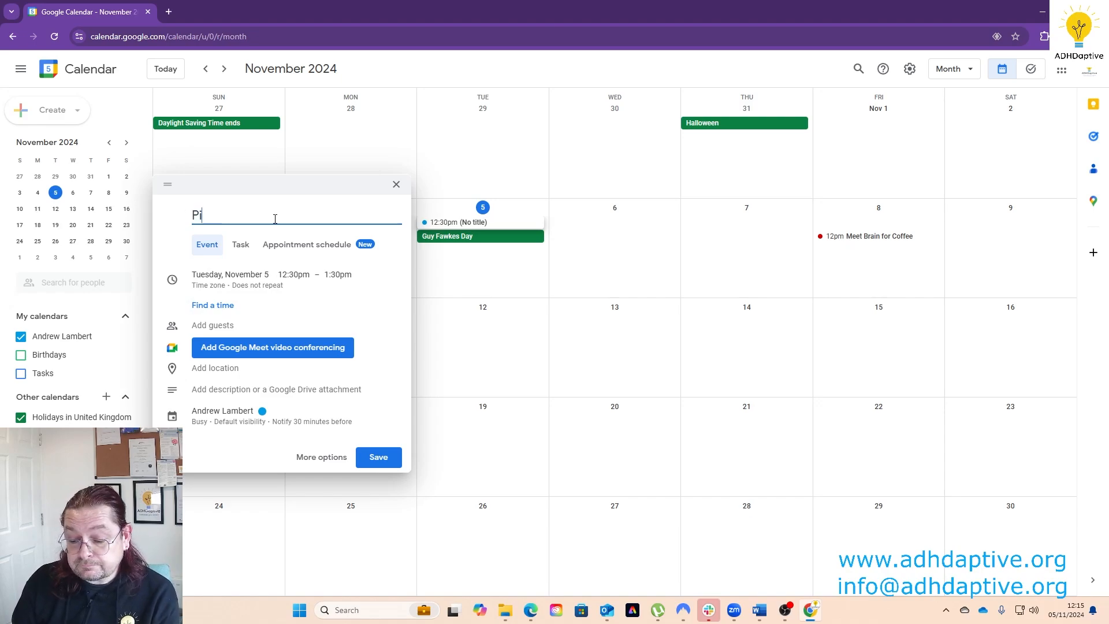
text(ck kids)
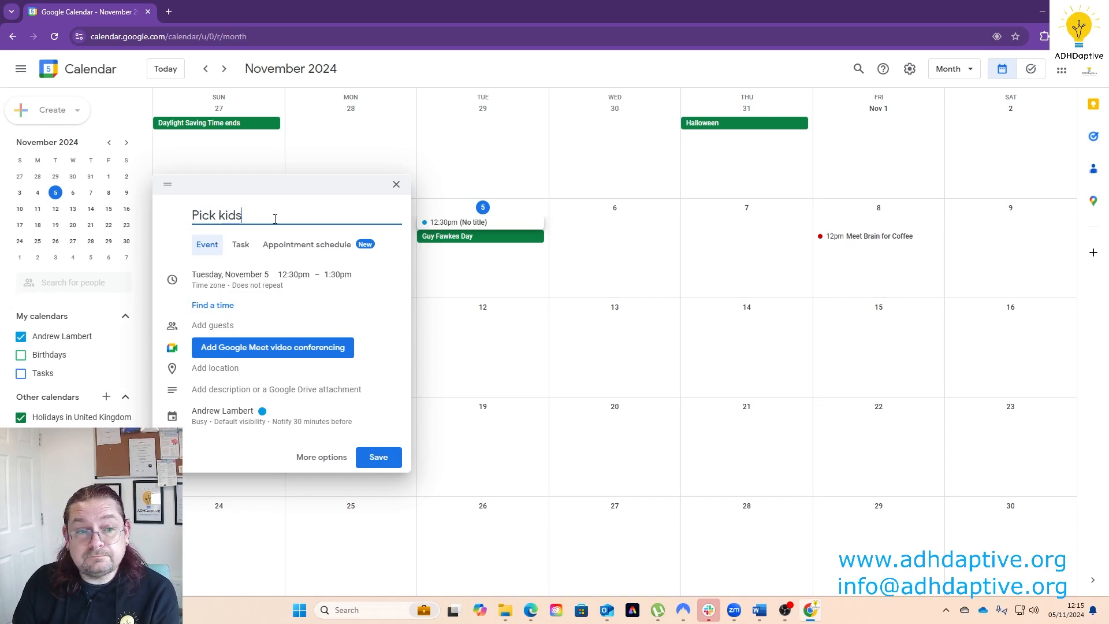
text( up from schopo)
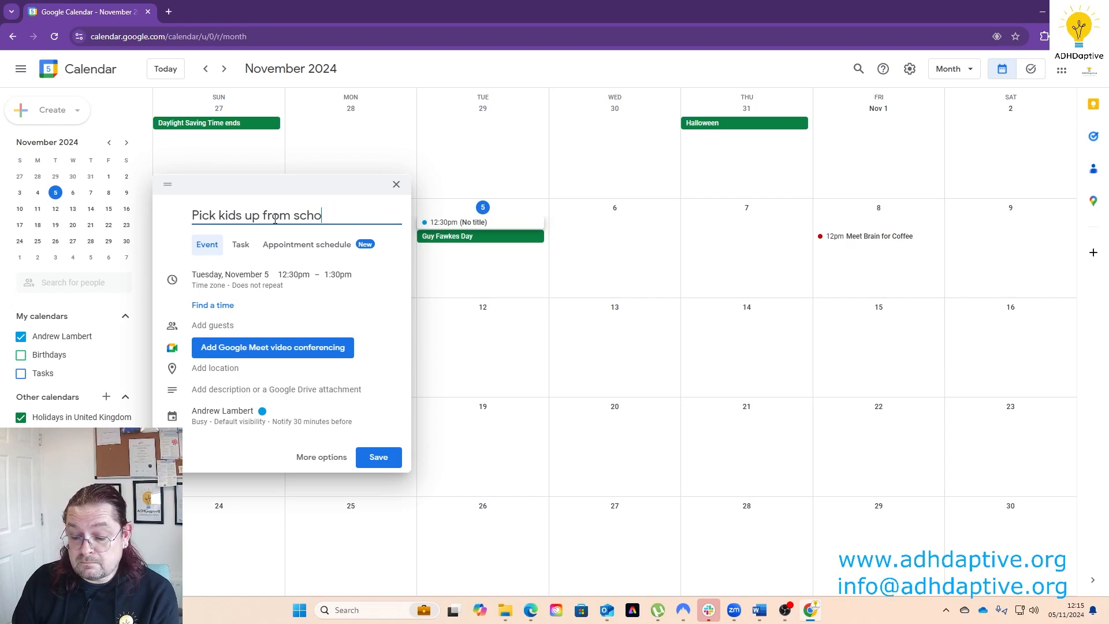
text(ol)
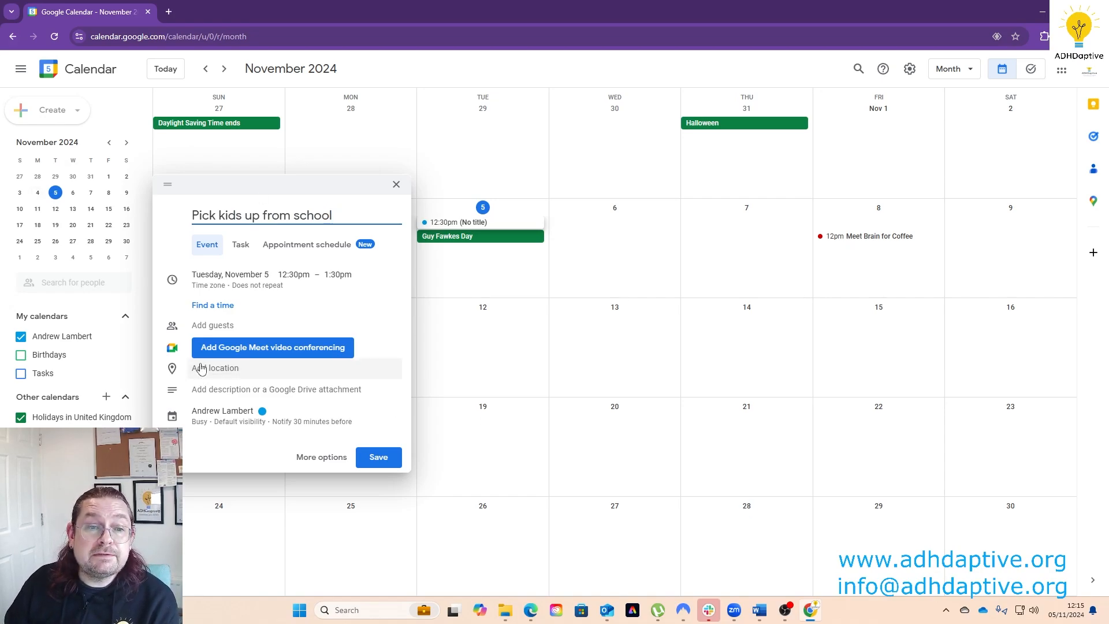
- Schedule the event for Monday 11 November, 3:00pm to 4:00pm
click(214, 275)
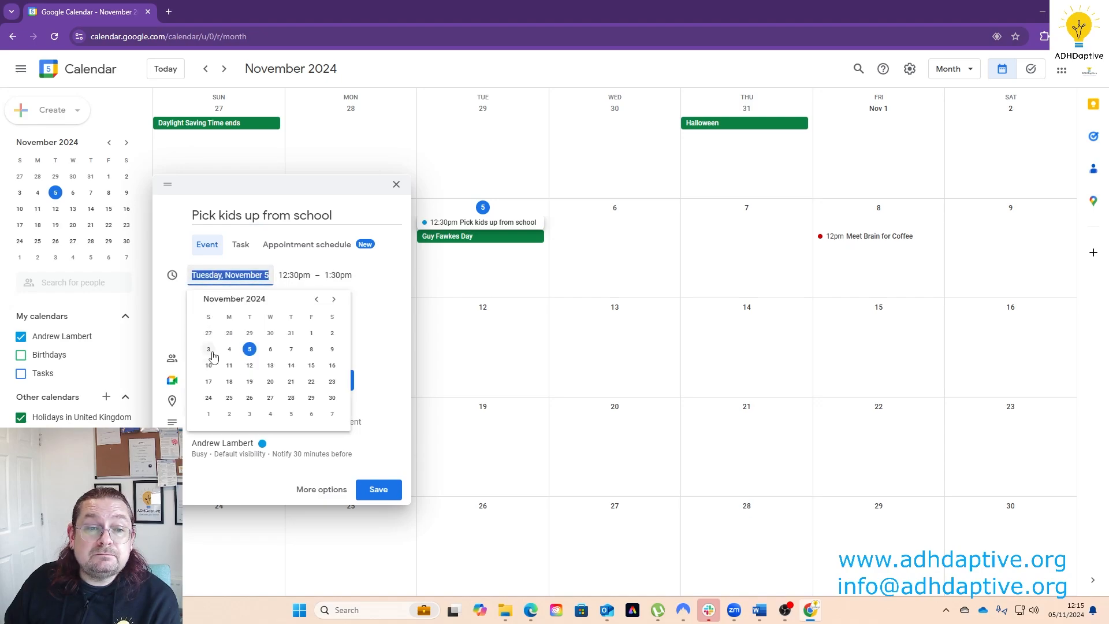
click(229, 365)
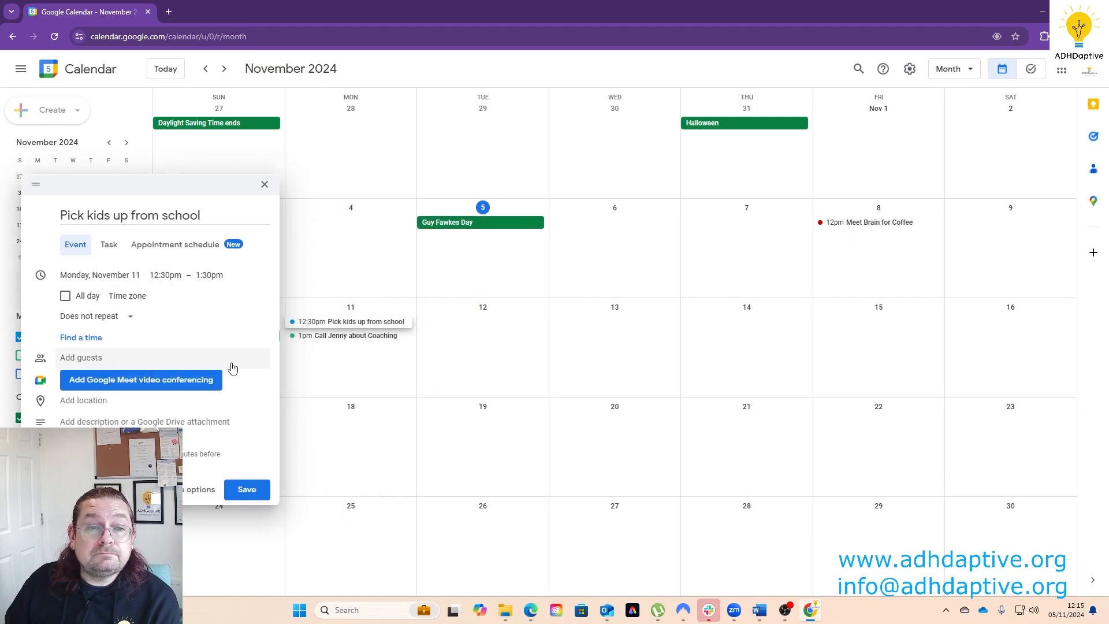
click(166, 275)
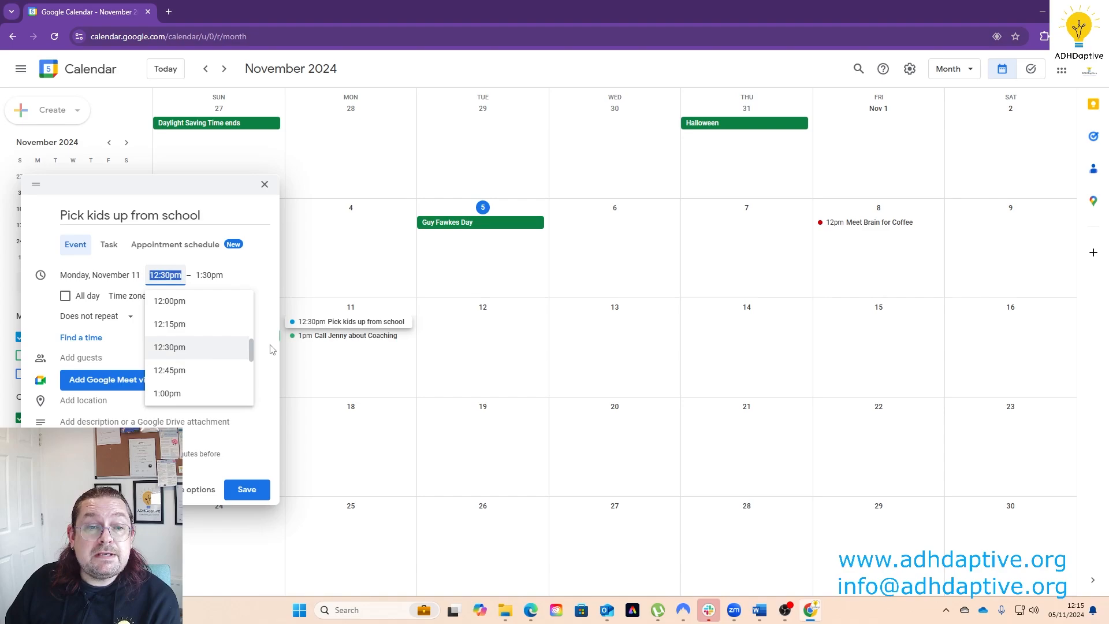
drag(251, 351, 250, 348)
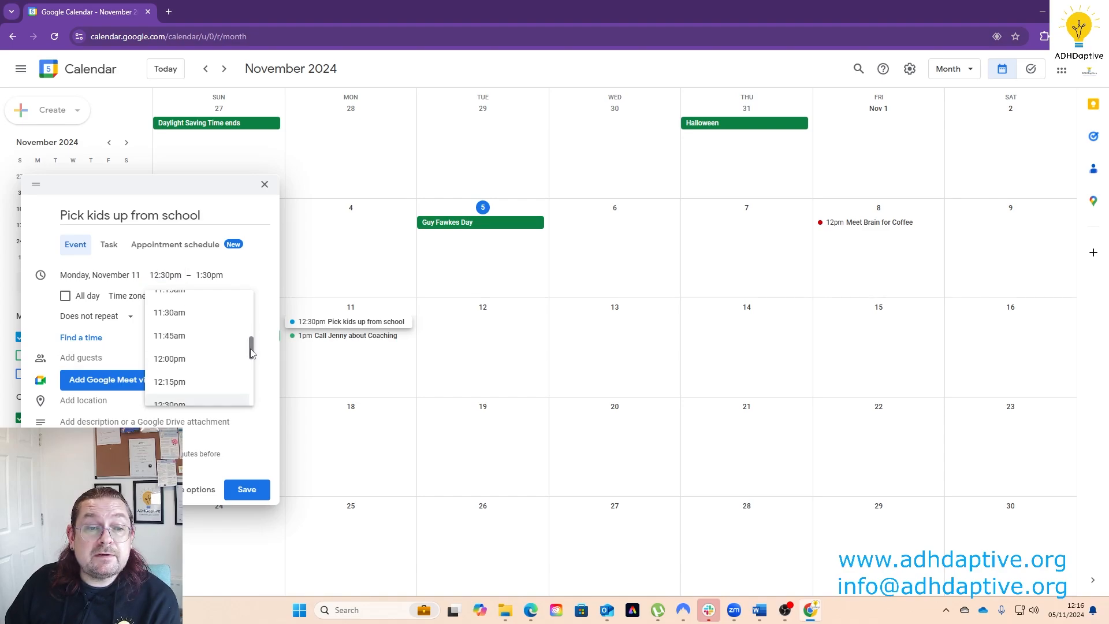
scroll(251, 353, down, 5)
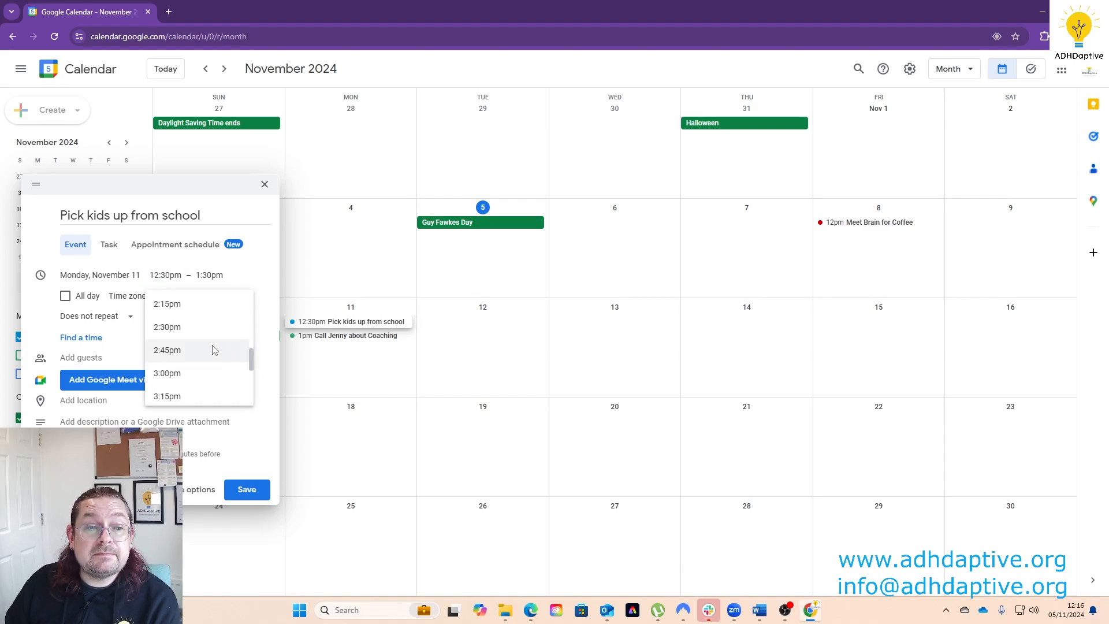
click(185, 373)
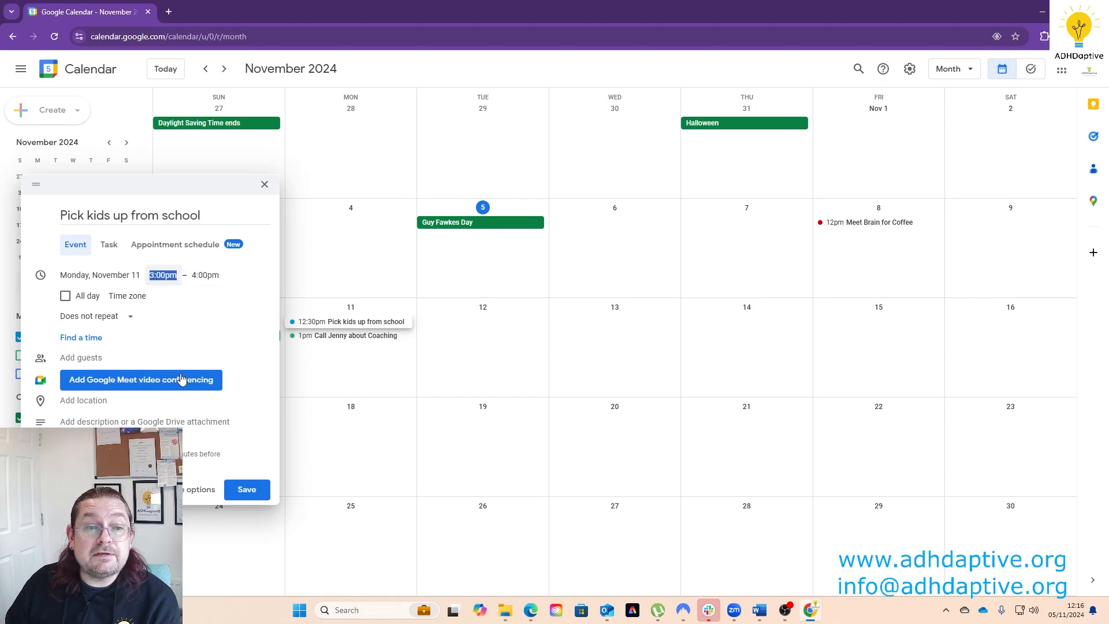
click(203, 276)
click(228, 348)
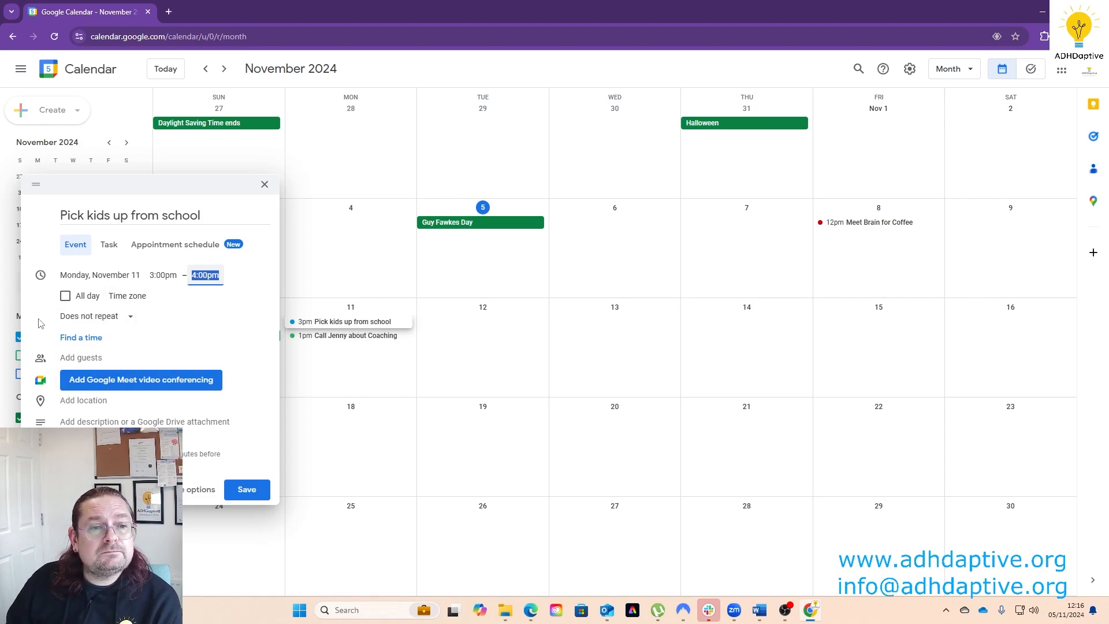
- Make the school pickup repeat every weekday and set its location to School
click(128, 316)
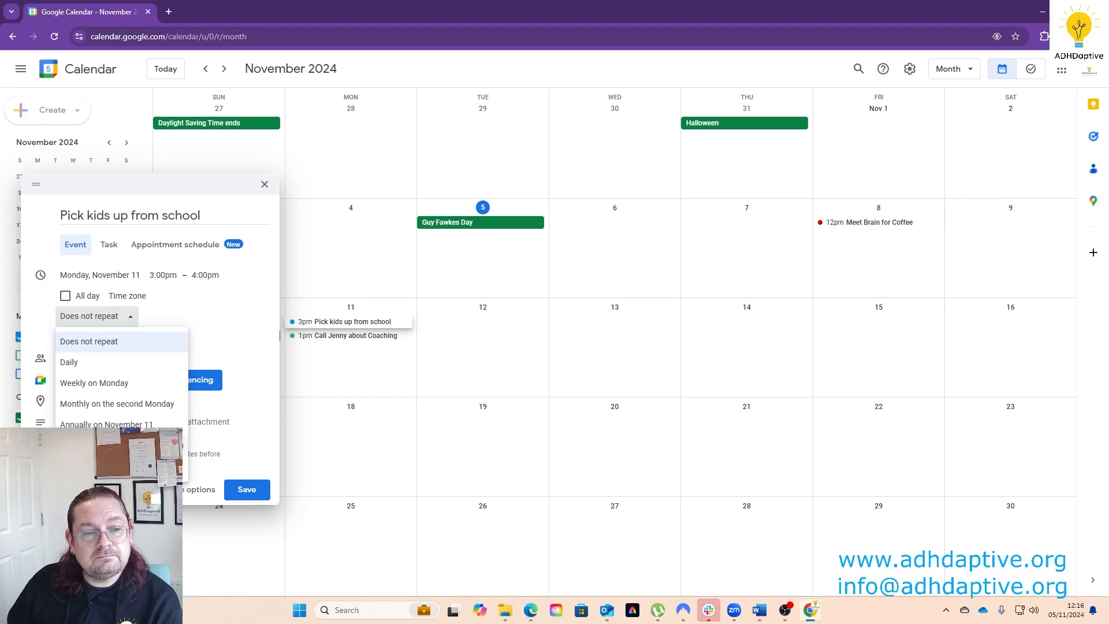
click(144, 445)
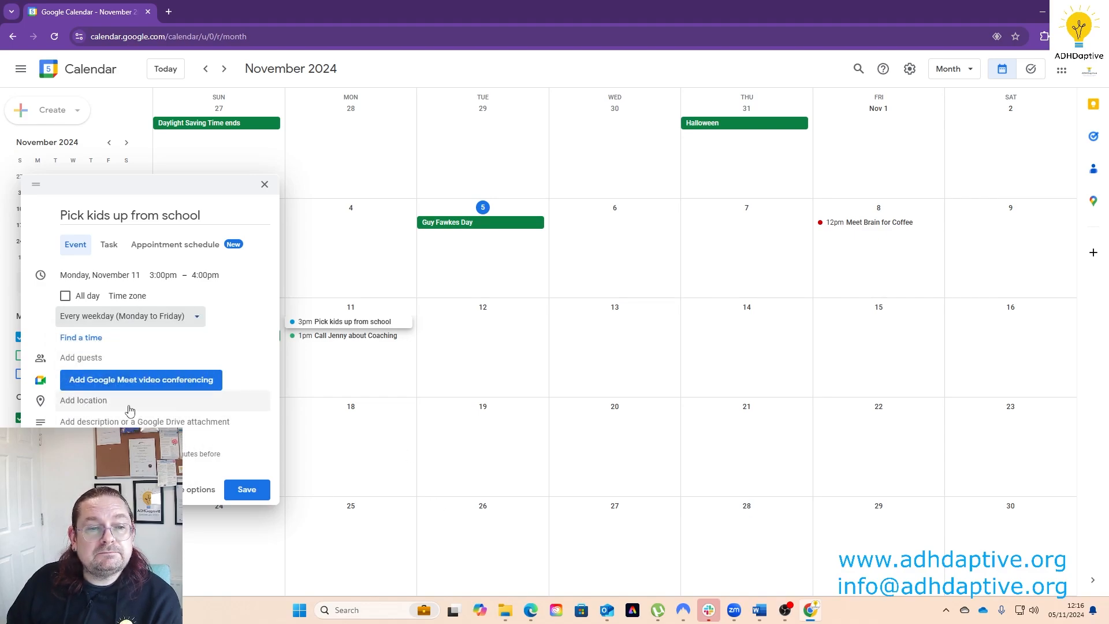
click(99, 406)
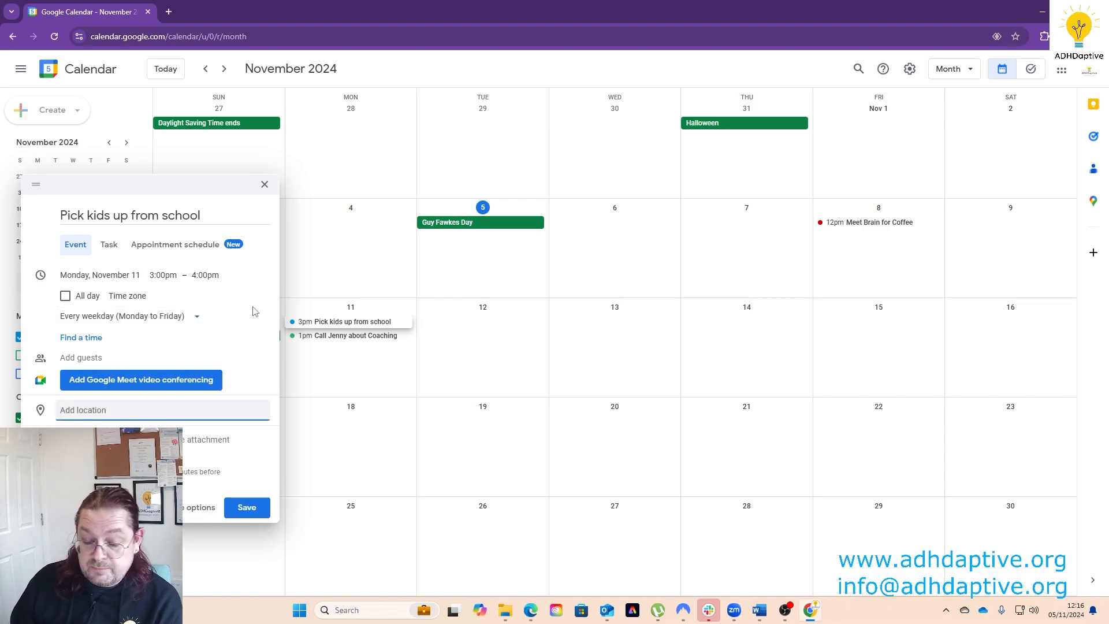
text(School)
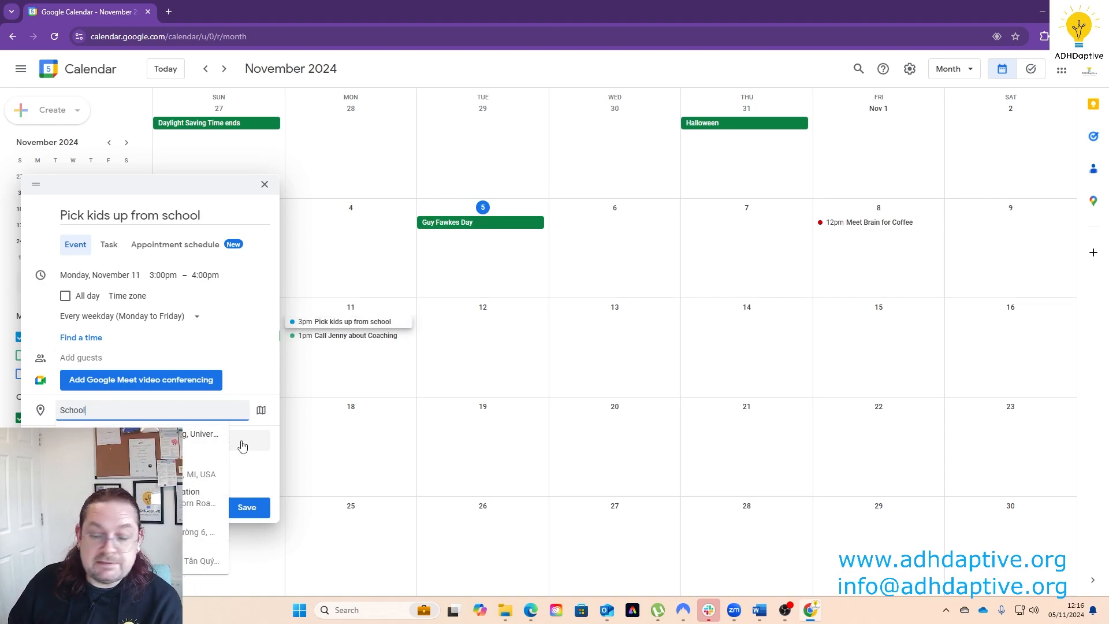
key(Escape)
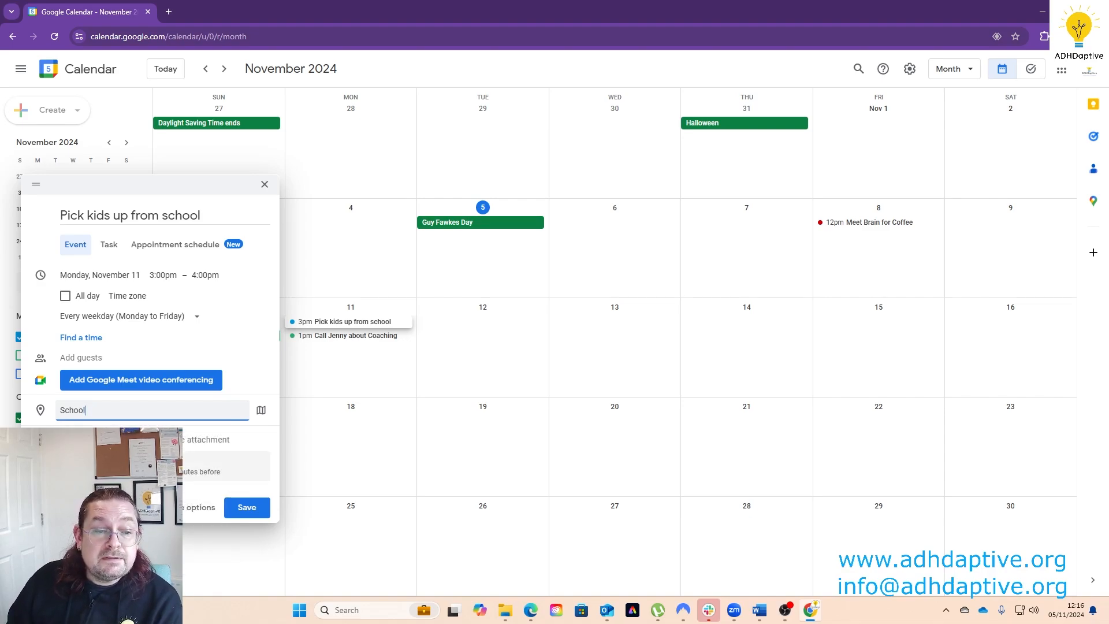
- Colour the pickup series Tomato, add a 15-minute reminder, and save it
click(161, 467)
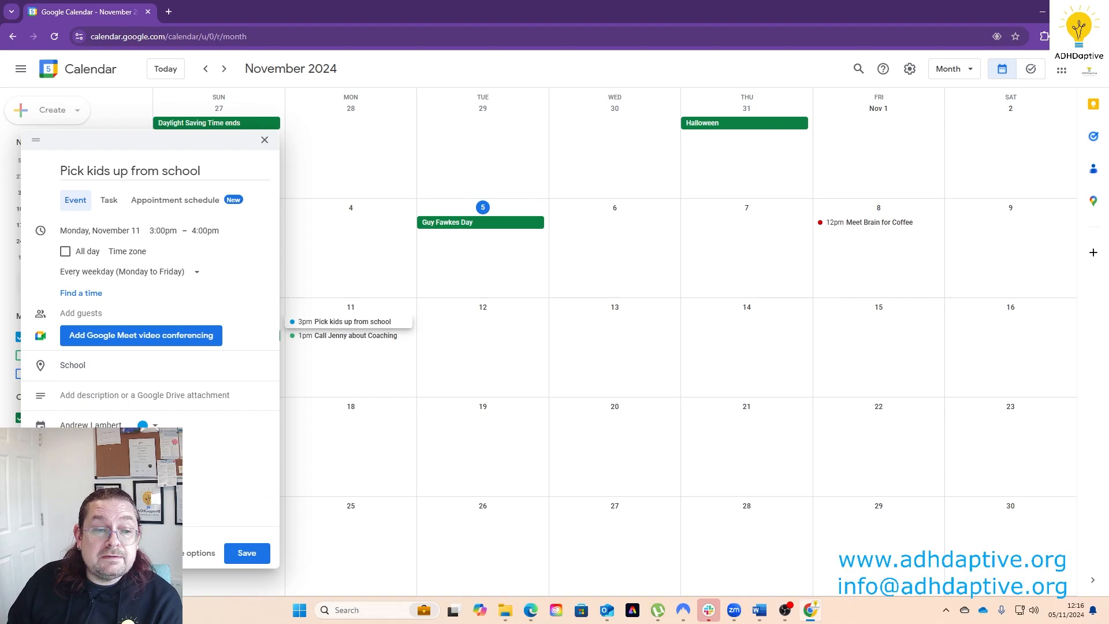
click(155, 425)
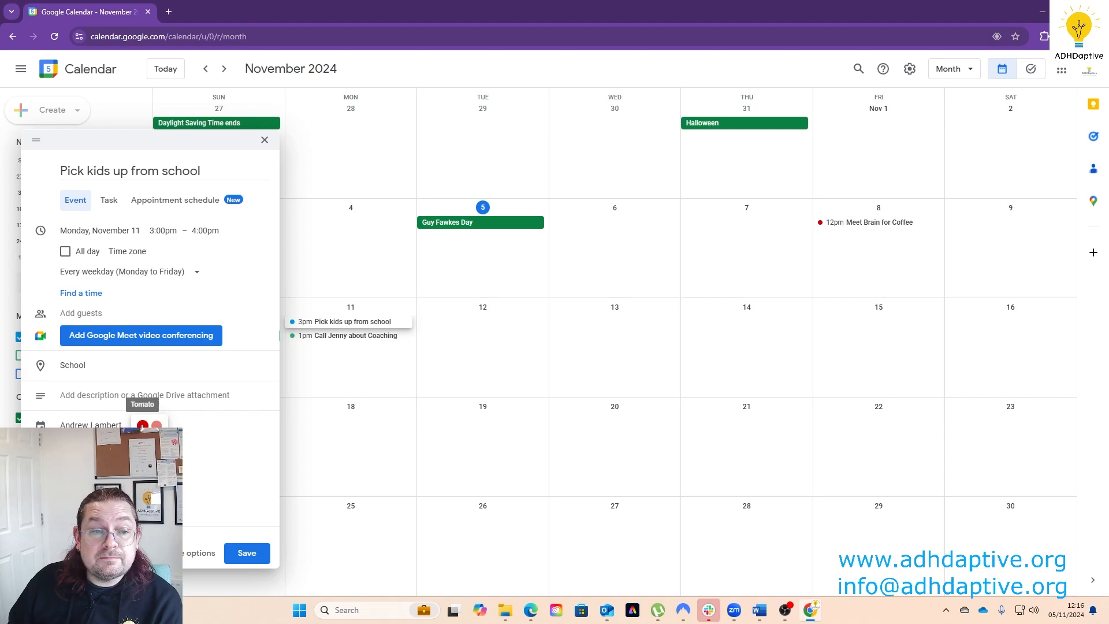
click(142, 426)
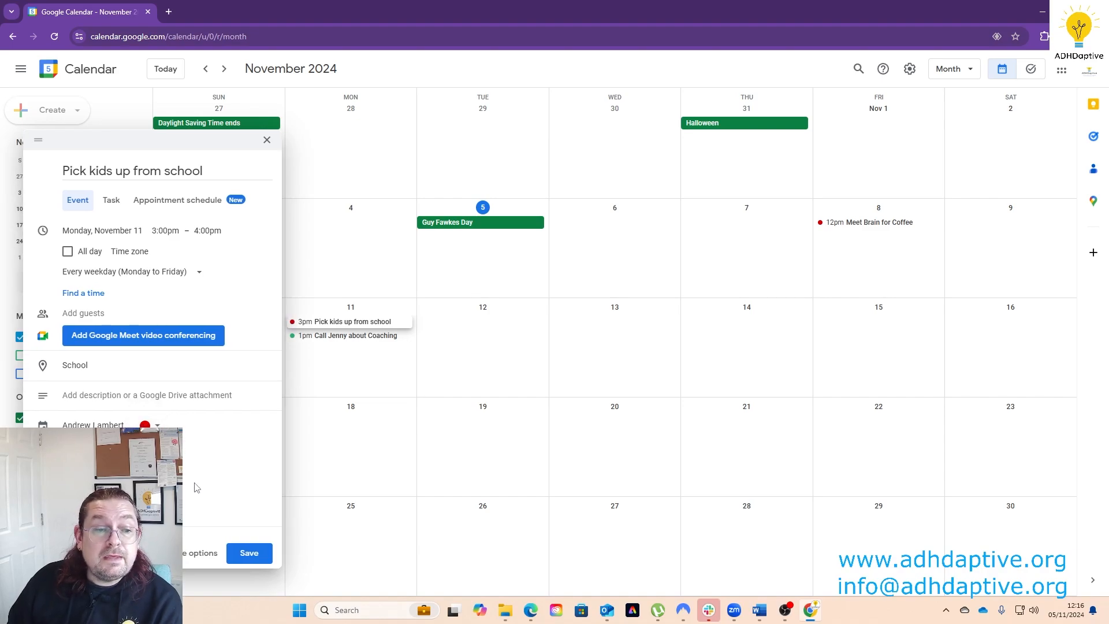
click(98, 491)
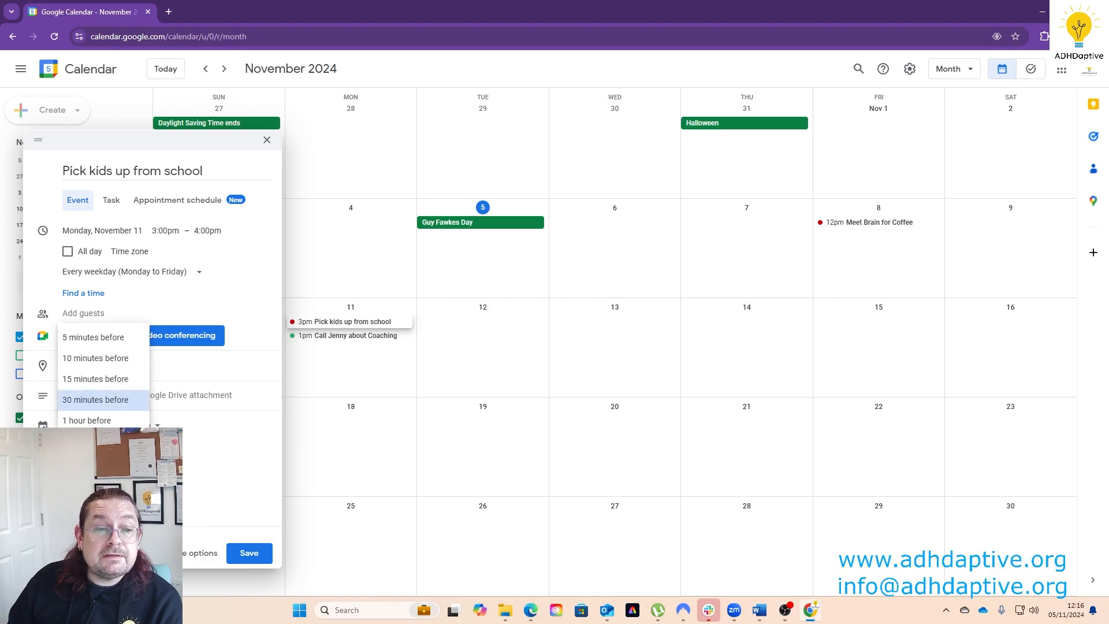
click(99, 380)
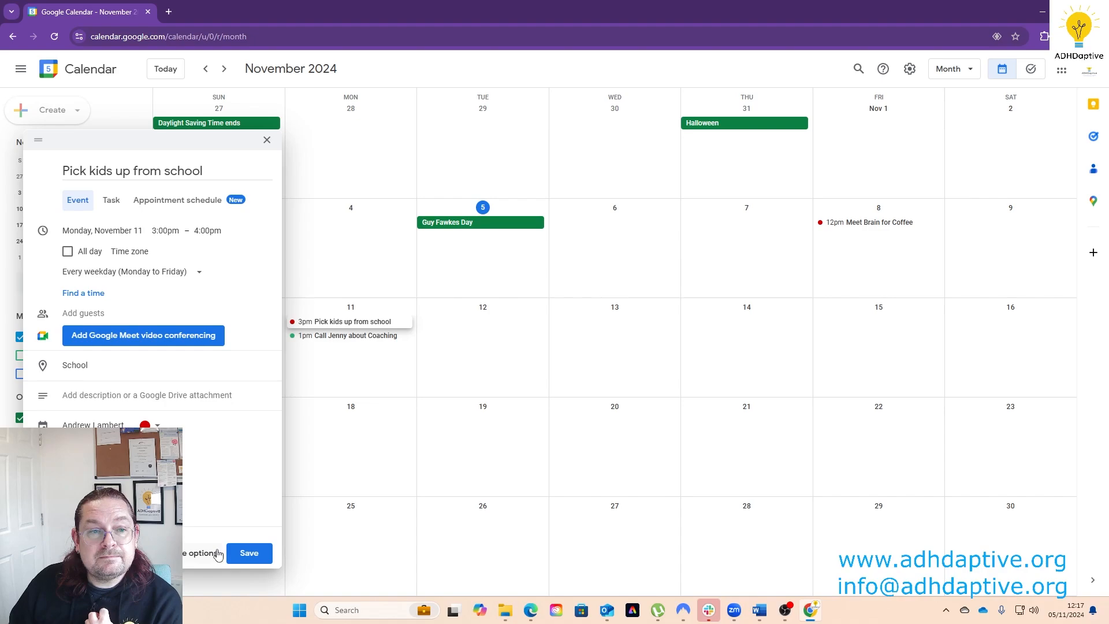
click(247, 553)
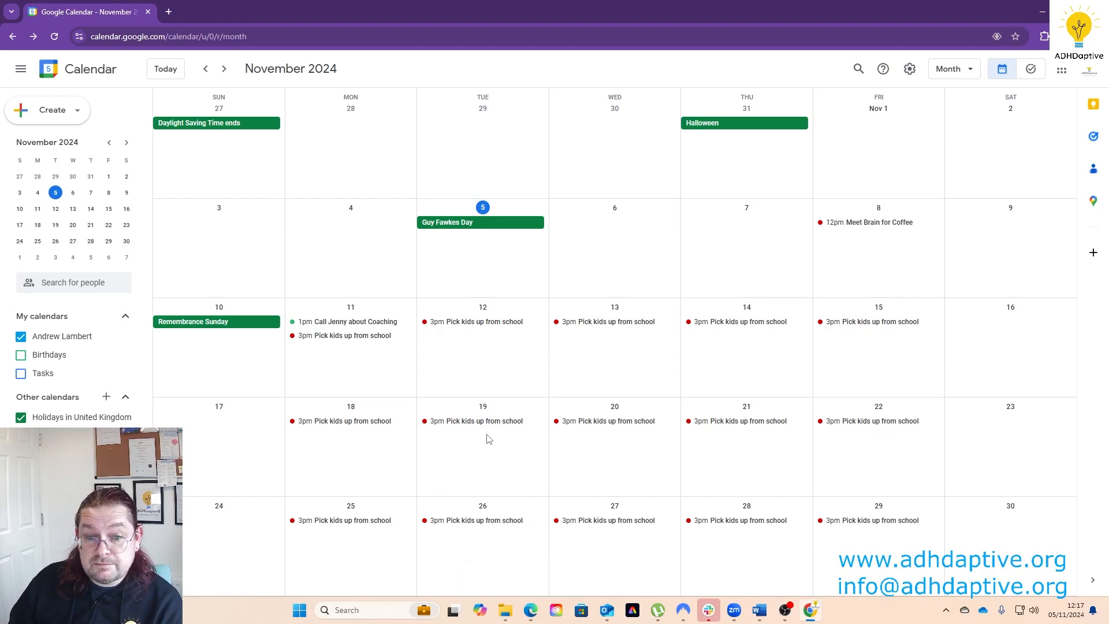
- Delete only the Monday 18 November pickup, keeping the rest of the series
click(352, 426)
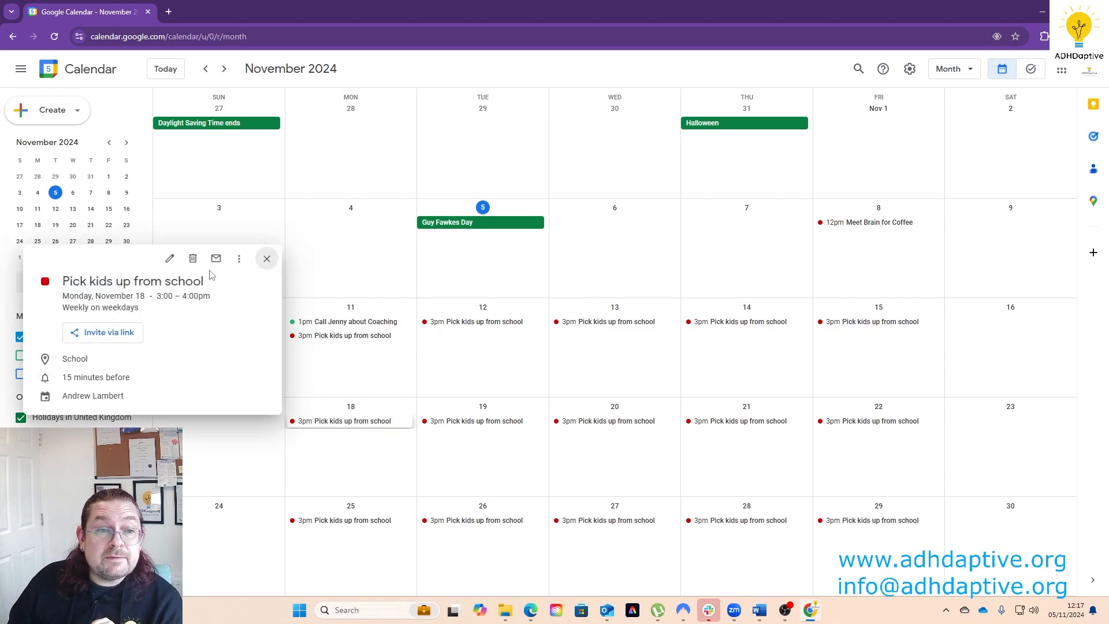
click(193, 259)
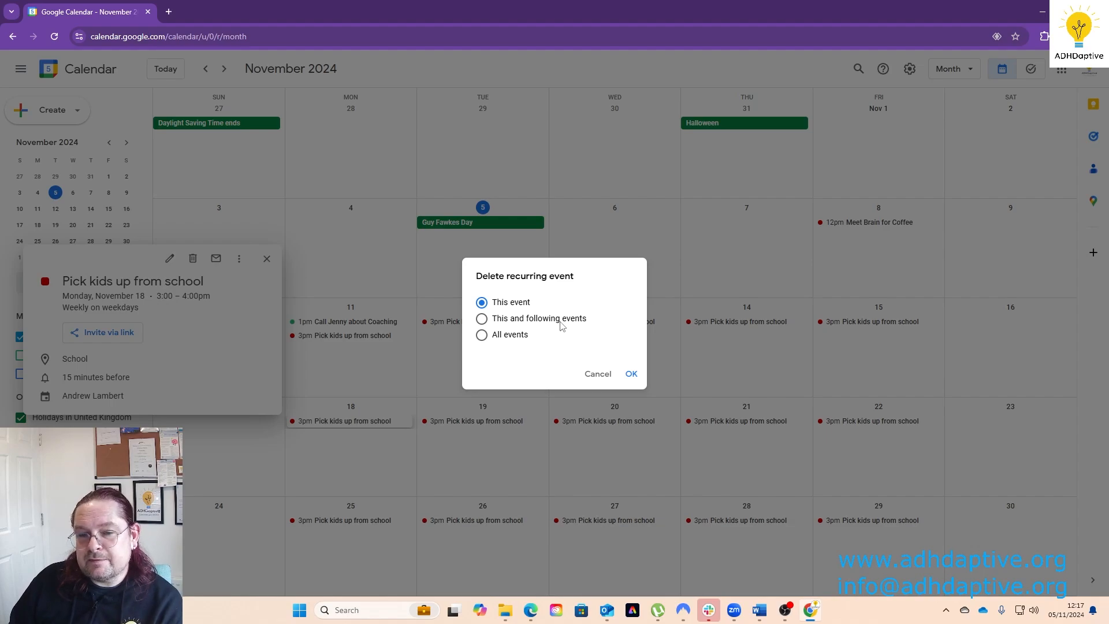
click(632, 375)
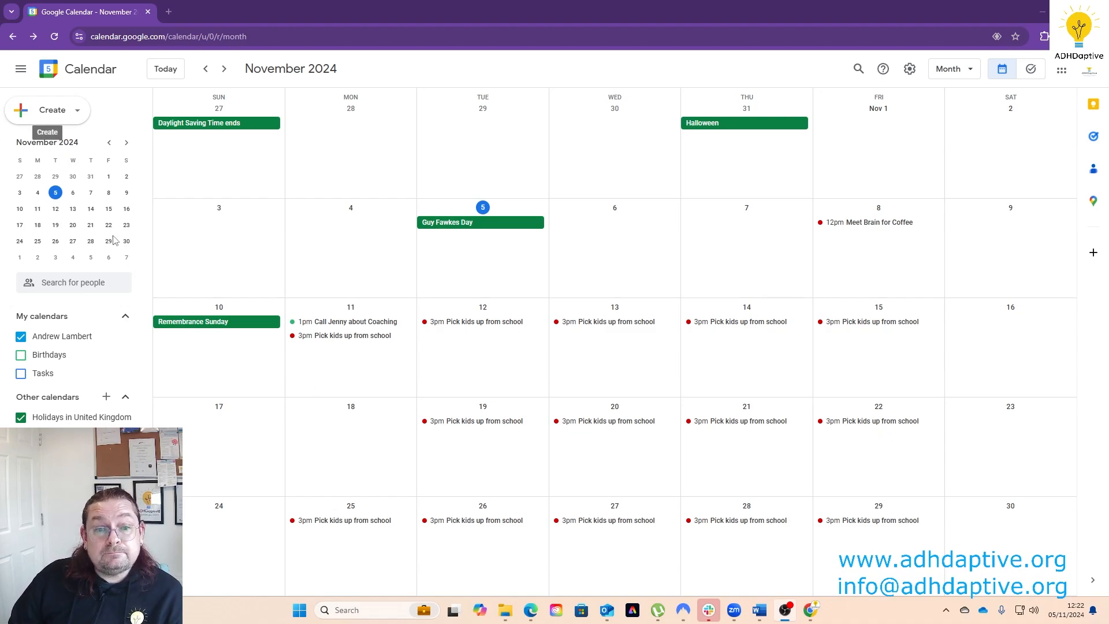
- Start an all-day event titled 'Bank Holiday' on November 18
double_click(332, 428)
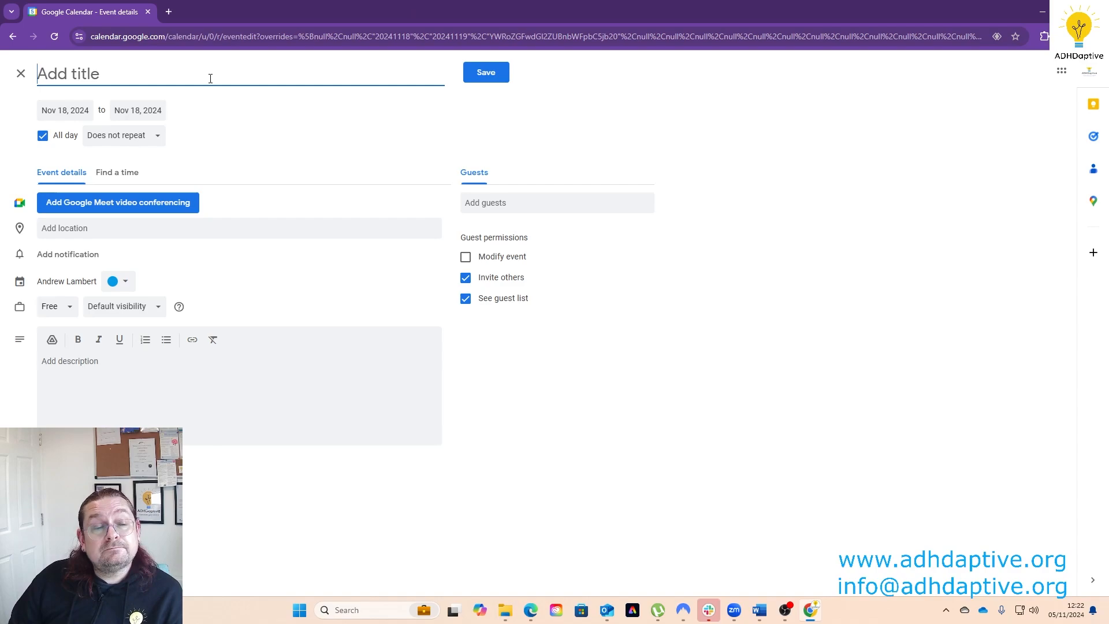
text(B)
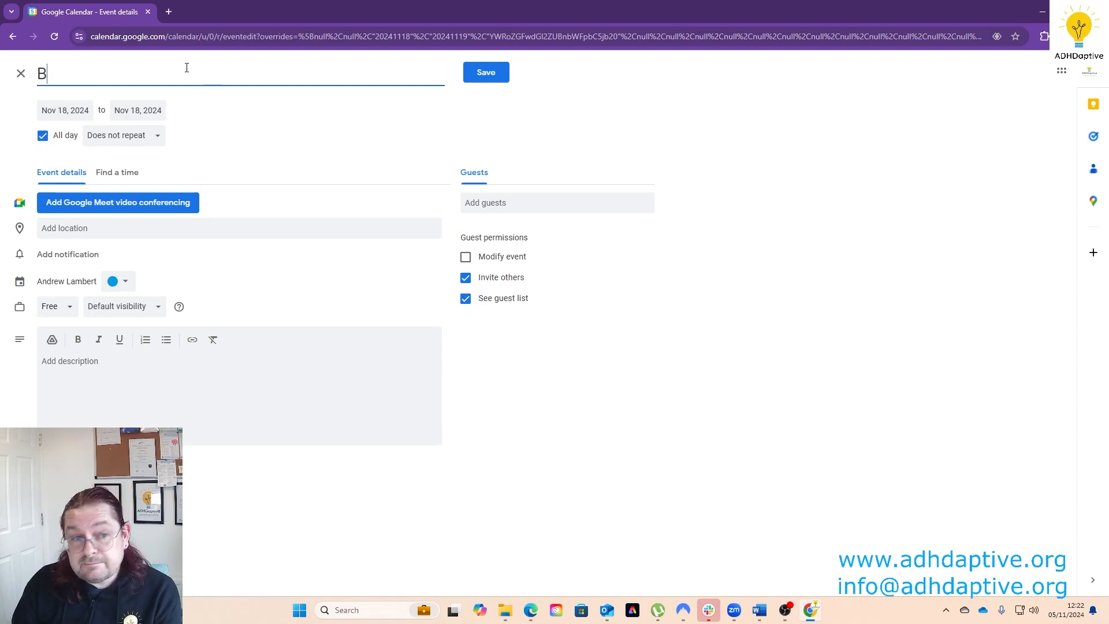
text(ank Holiday)
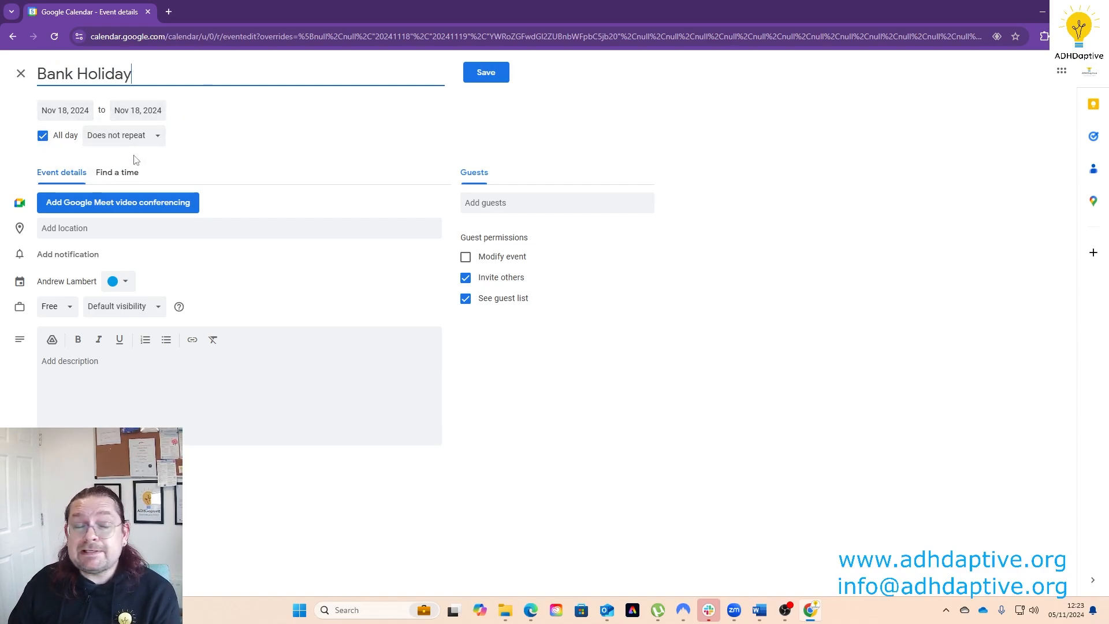
click(43, 138)
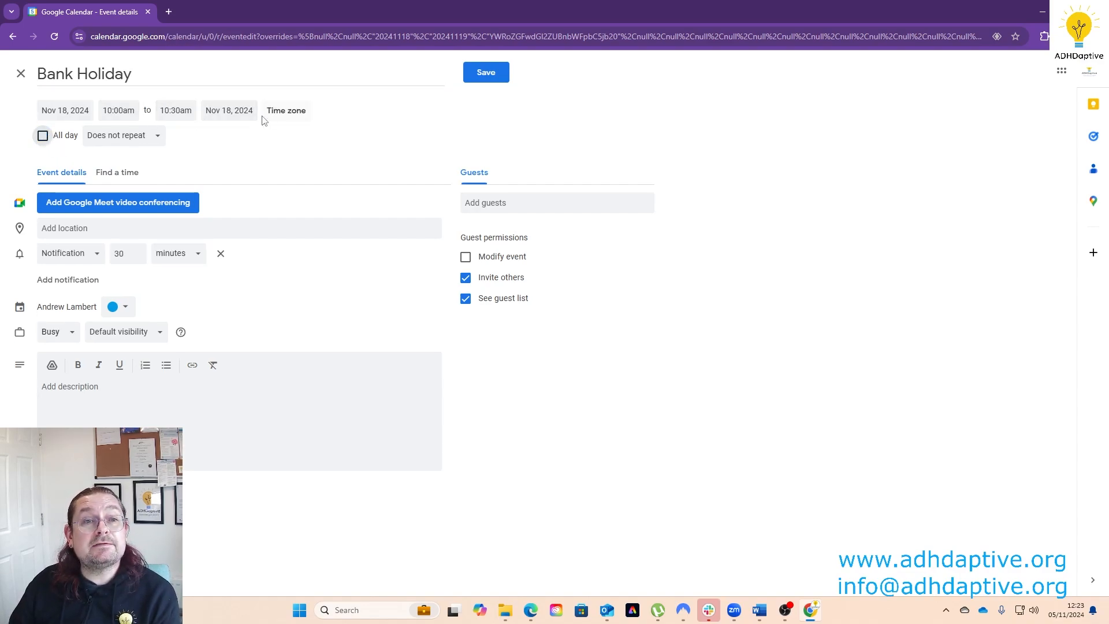
click(46, 138)
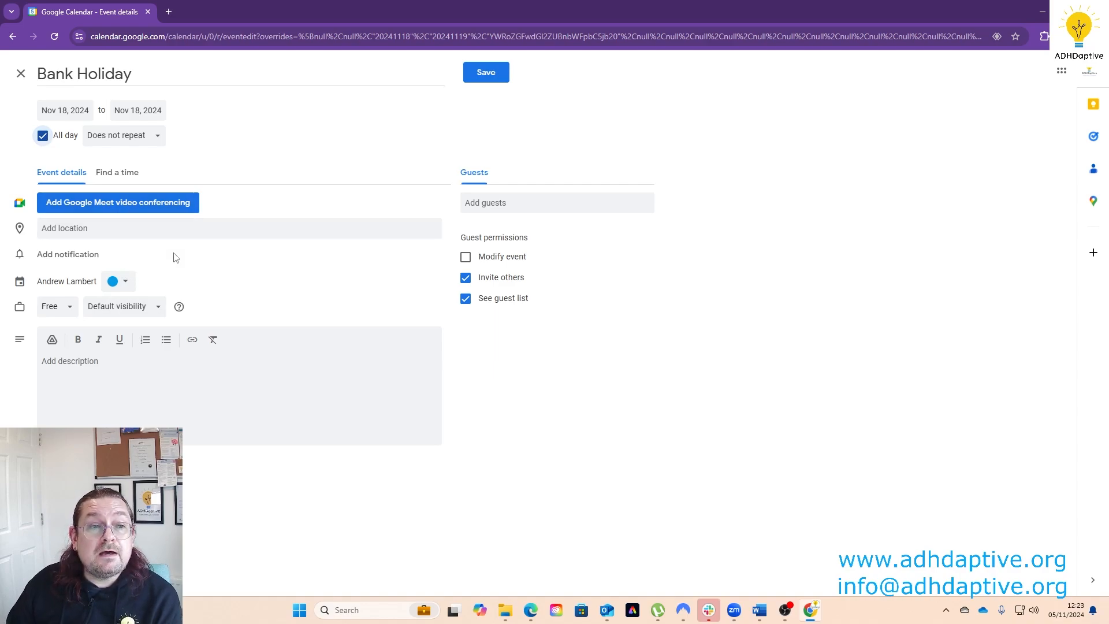
- Make it Graphite grey with the description 'Bank Holiday - you can have a lie in!'
click(126, 283)
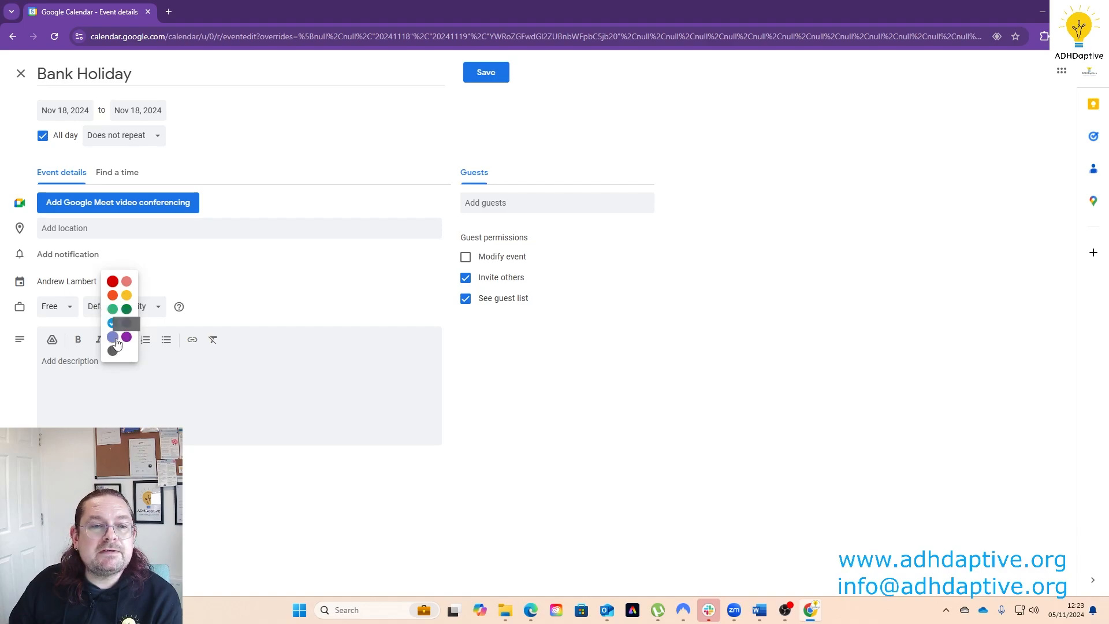
click(112, 351)
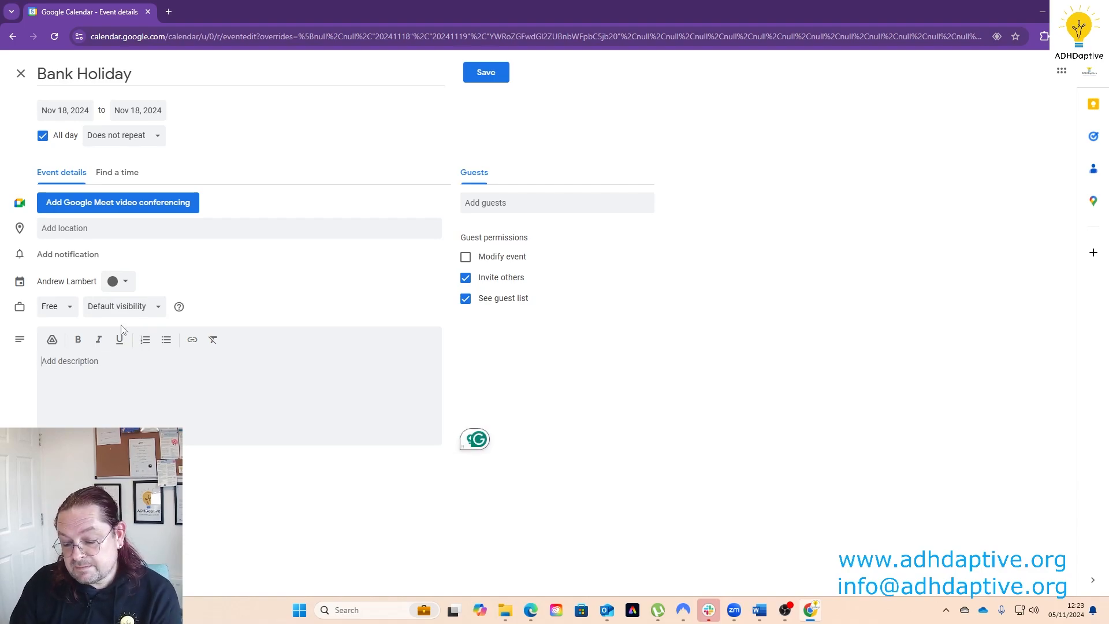
text(Bank )
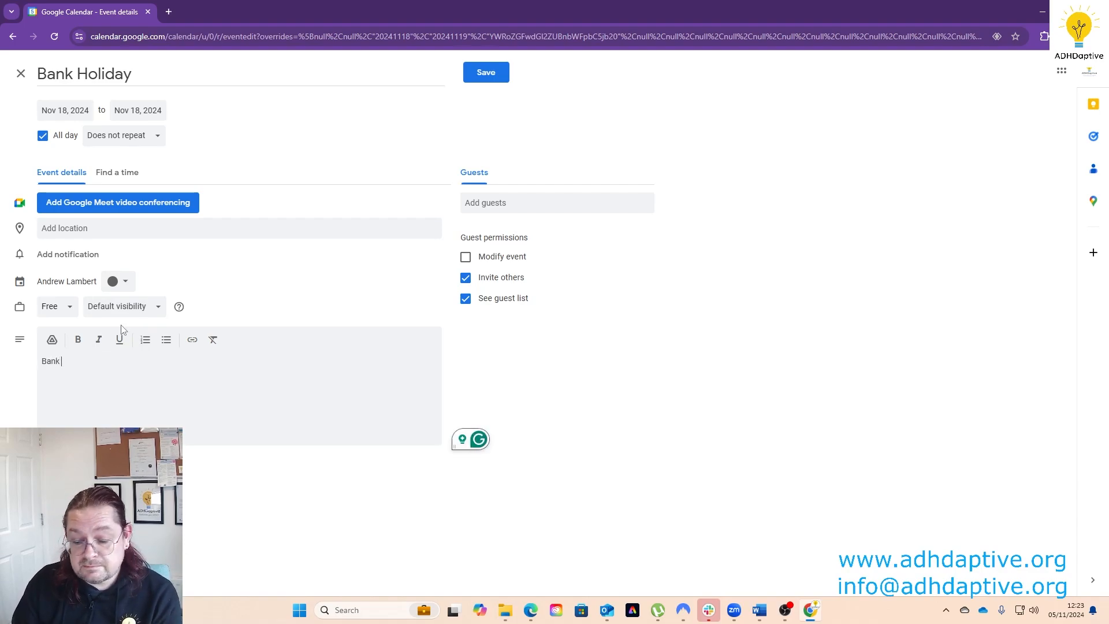
text(Holiday - )
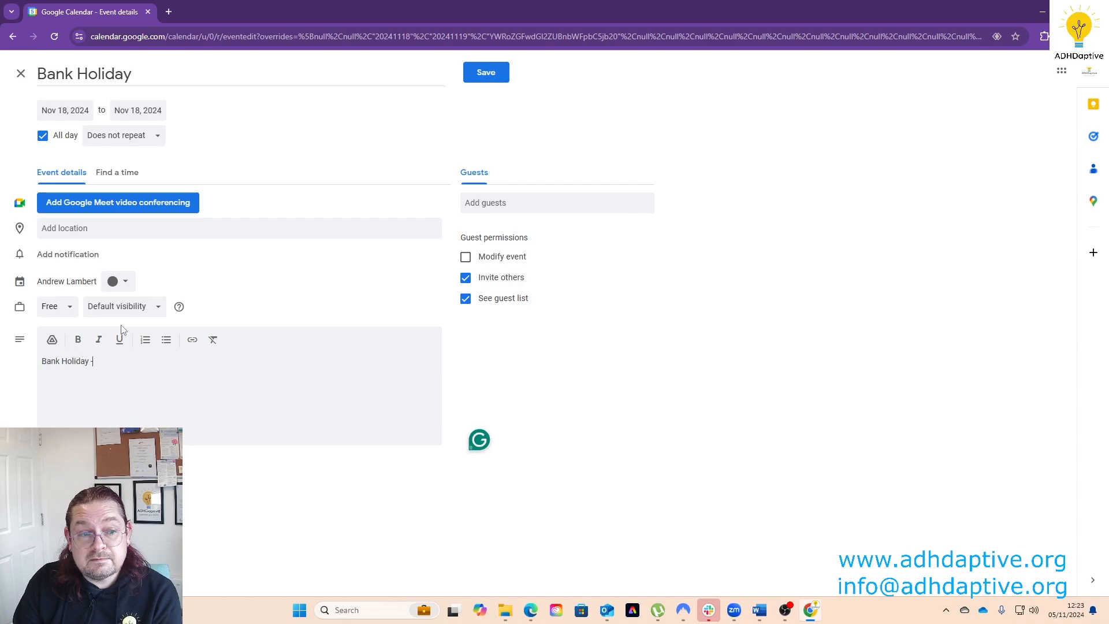
text(you can h)
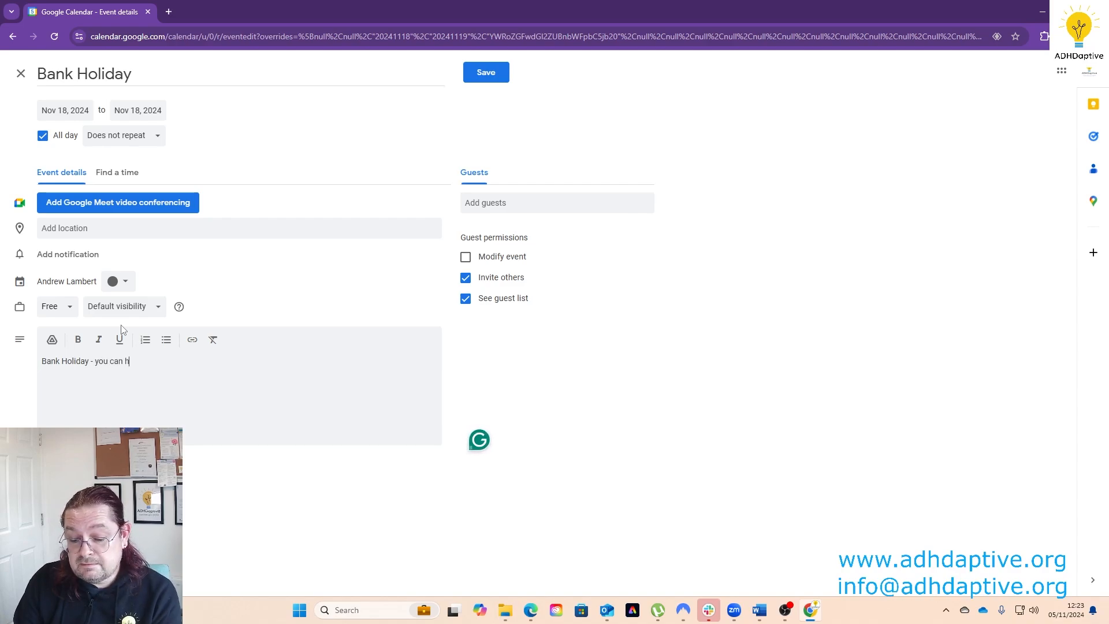
text(ave a lie in!)
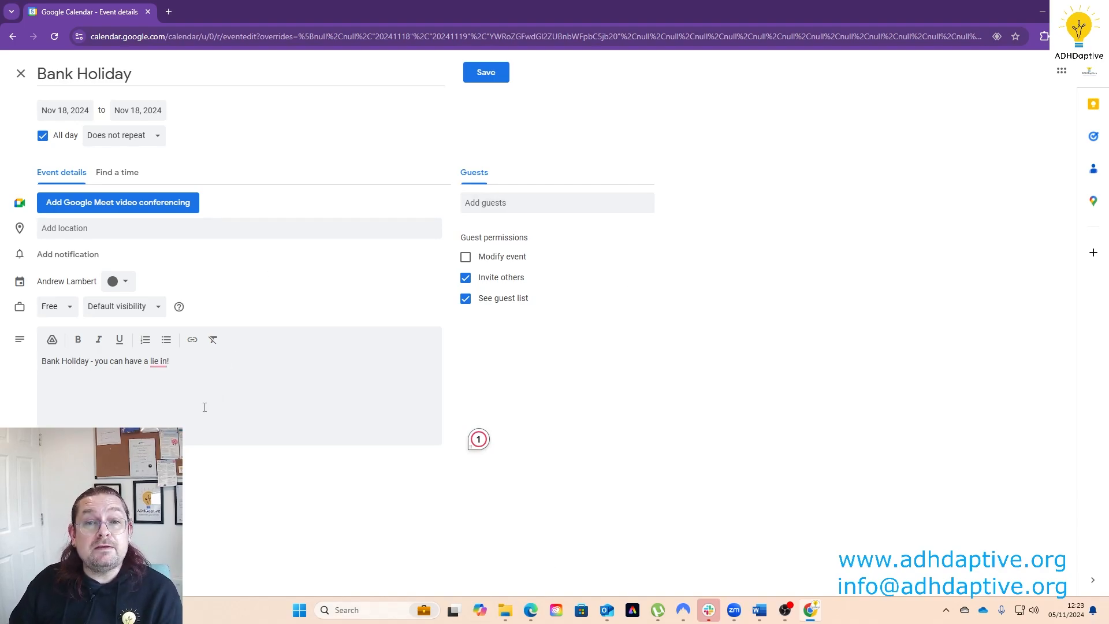
- Save the Bank Holiday event so it appears on Monday, November 18
click(487, 72)
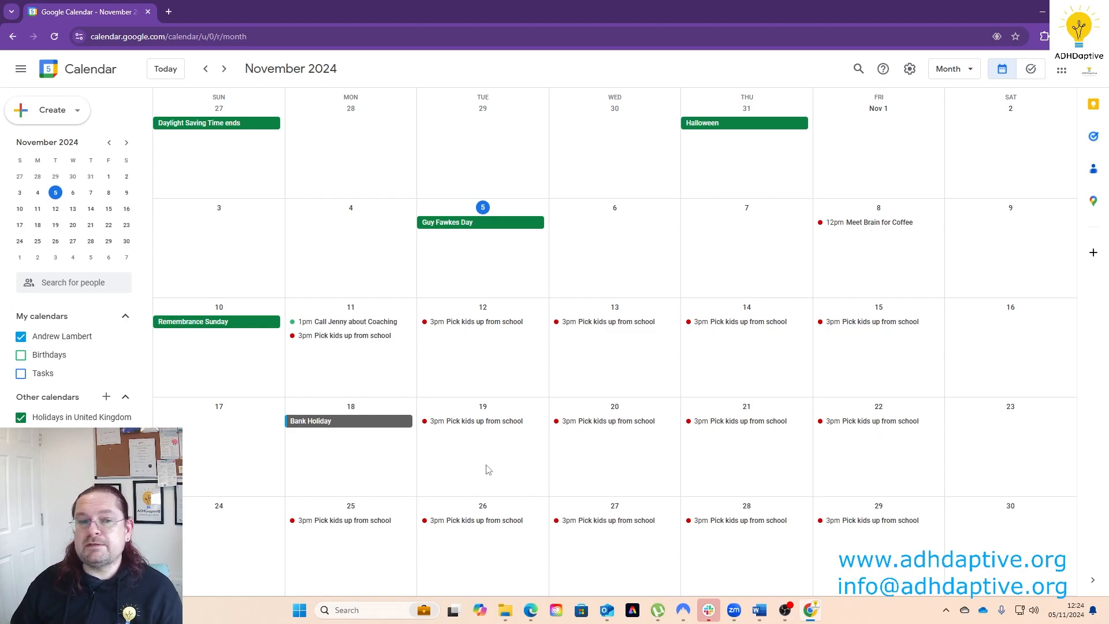
double_click(330, 327)
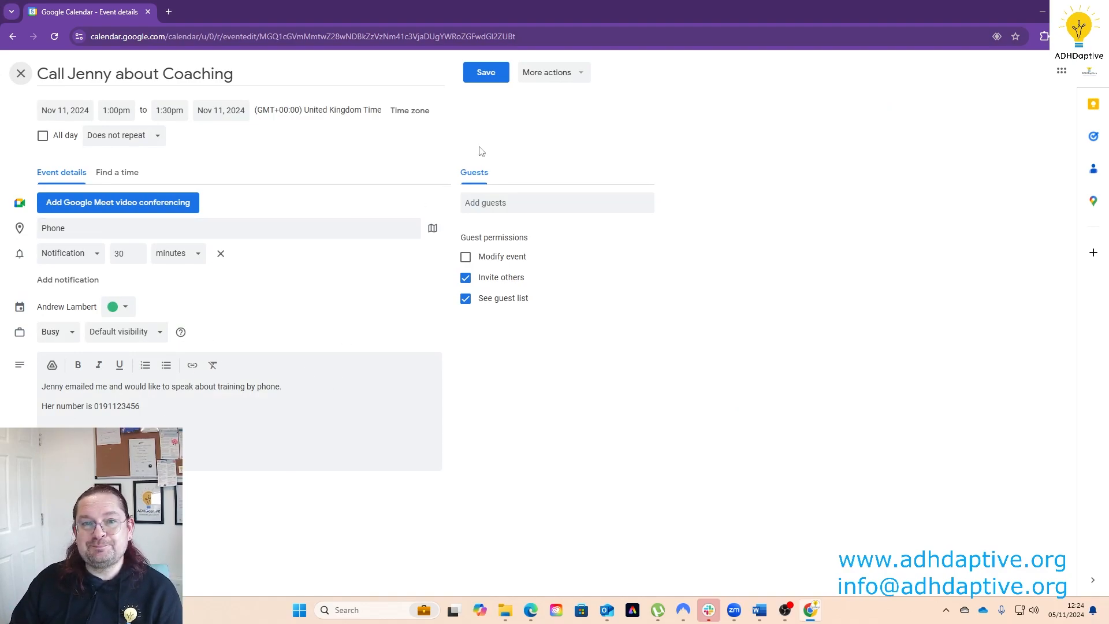
click(486, 72)
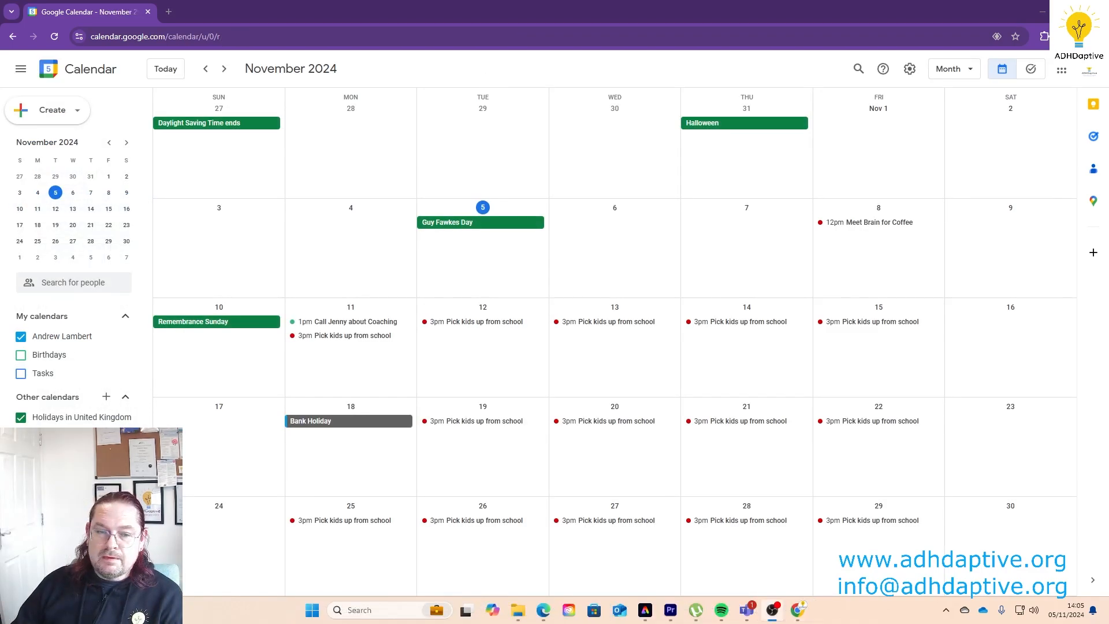